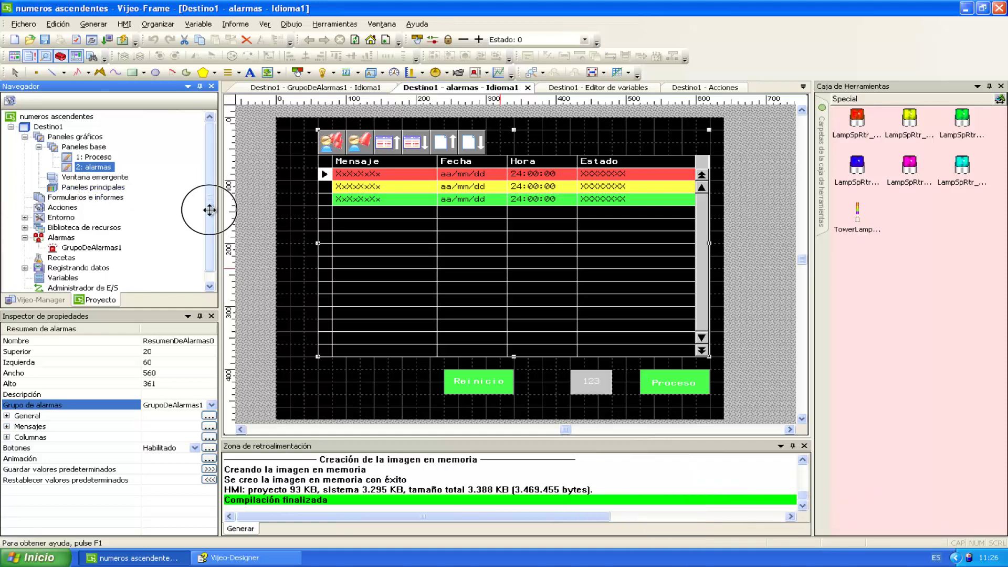
In the variable editor, set the alarm group of alarma to Desactivado and that of nivel to GrupoDeAlarmas1
left_click_drag(210, 209, 213, 243)
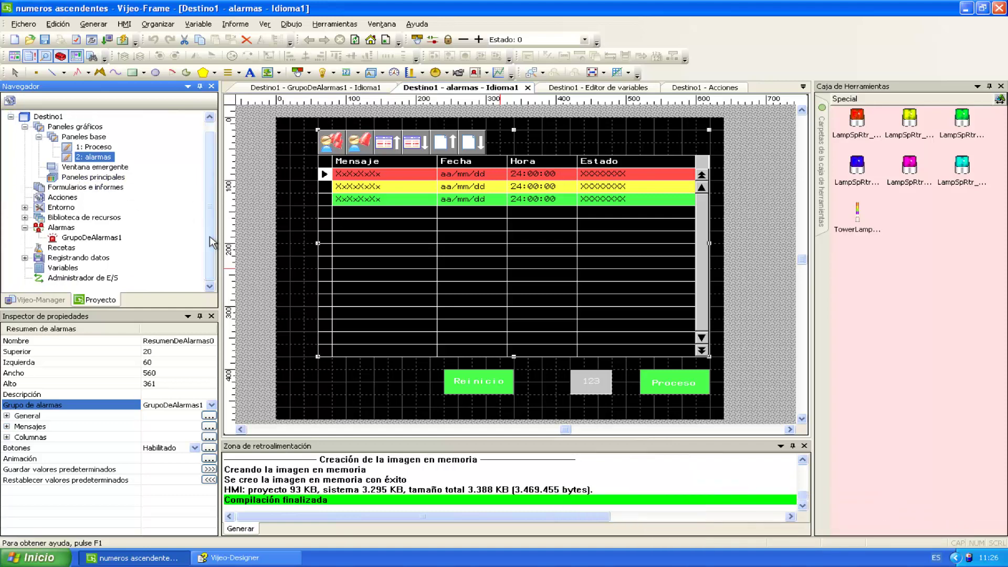
double_click(72, 269)
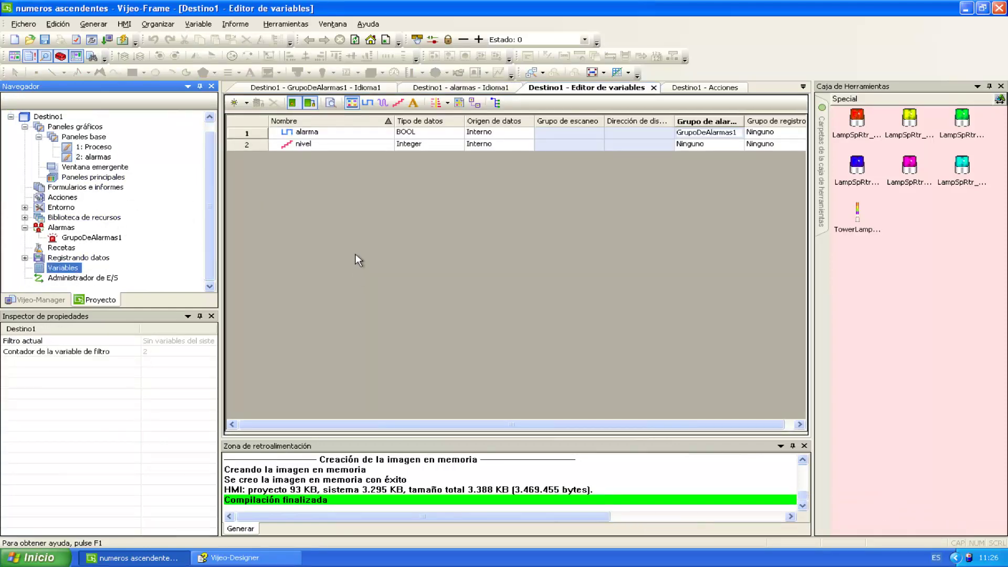
left_click(522, 132)
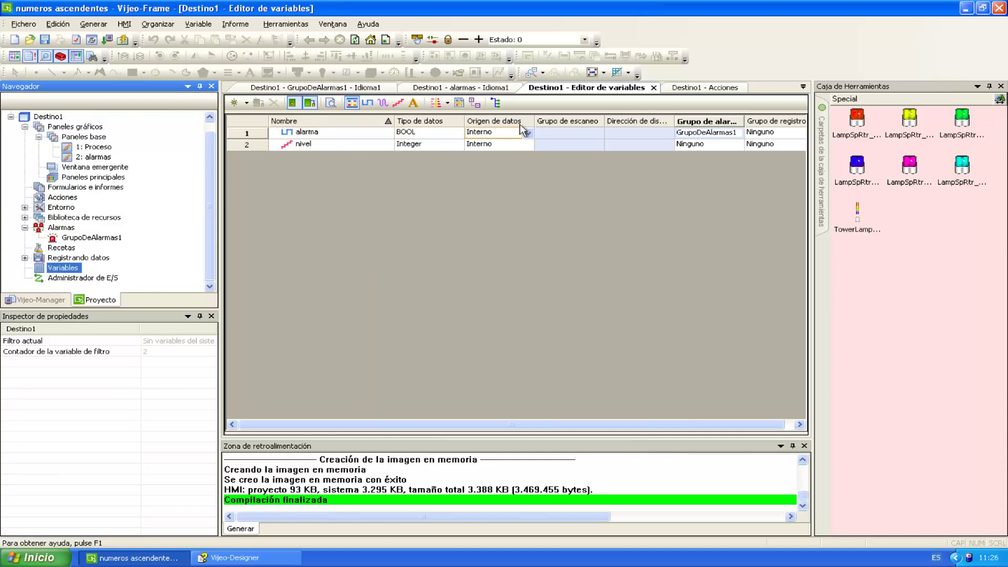
left_click(733, 132)
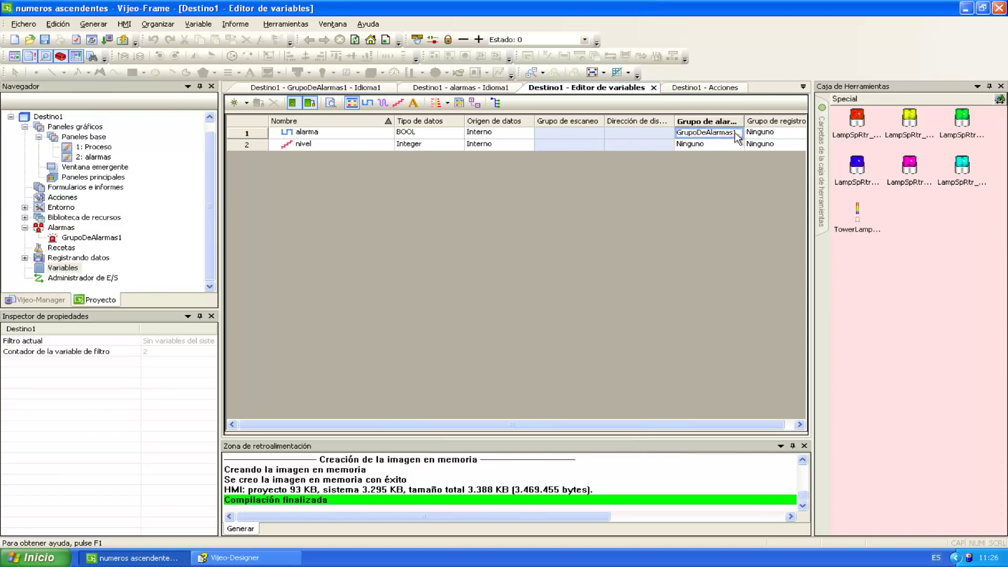
left_click(737, 134)
left_click(696, 146)
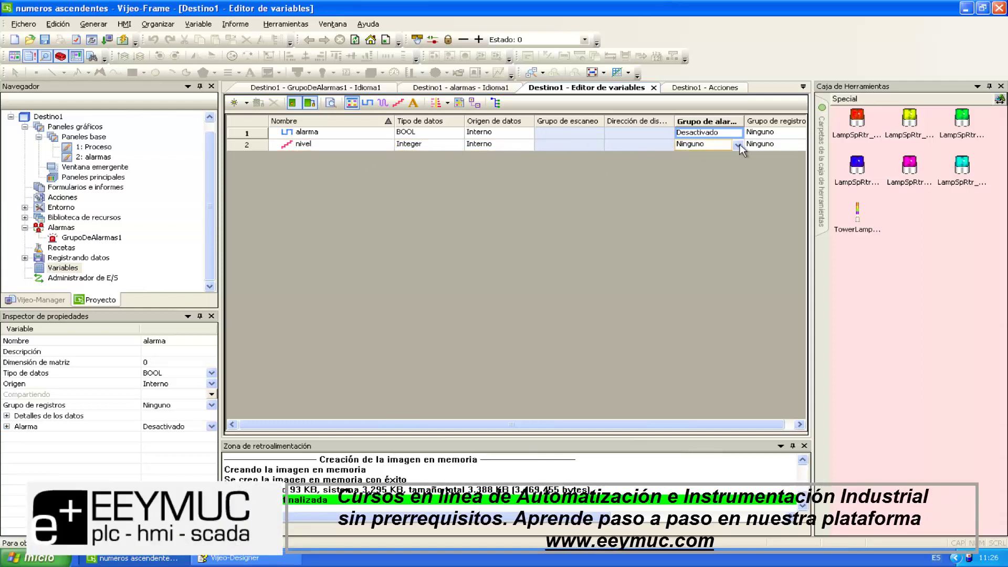
left_click(739, 144)
left_click(729, 167)
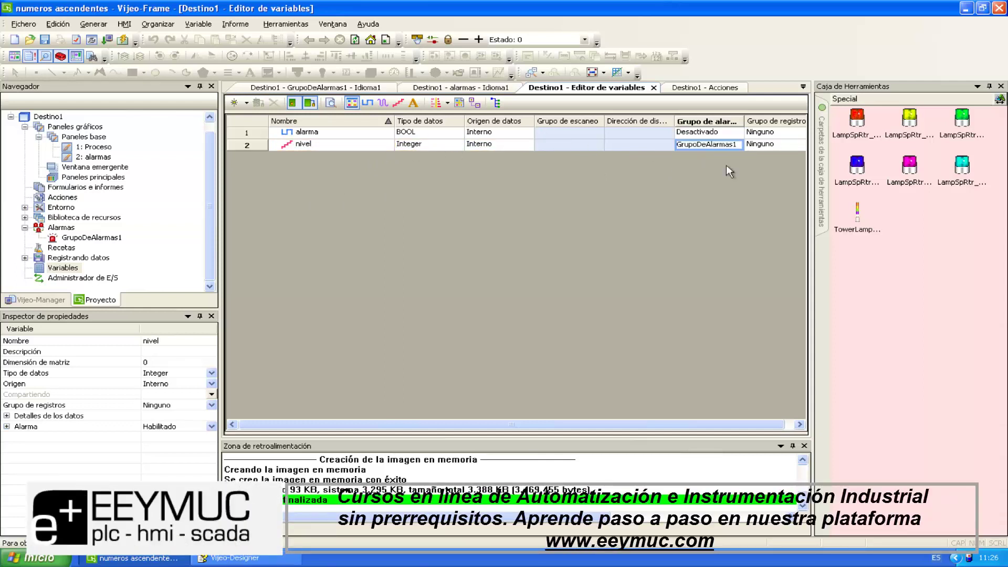
Examine the alarm list options in the configuration of the alarm summary on the alarmas panel, keeping Registro
double_click(94, 157)
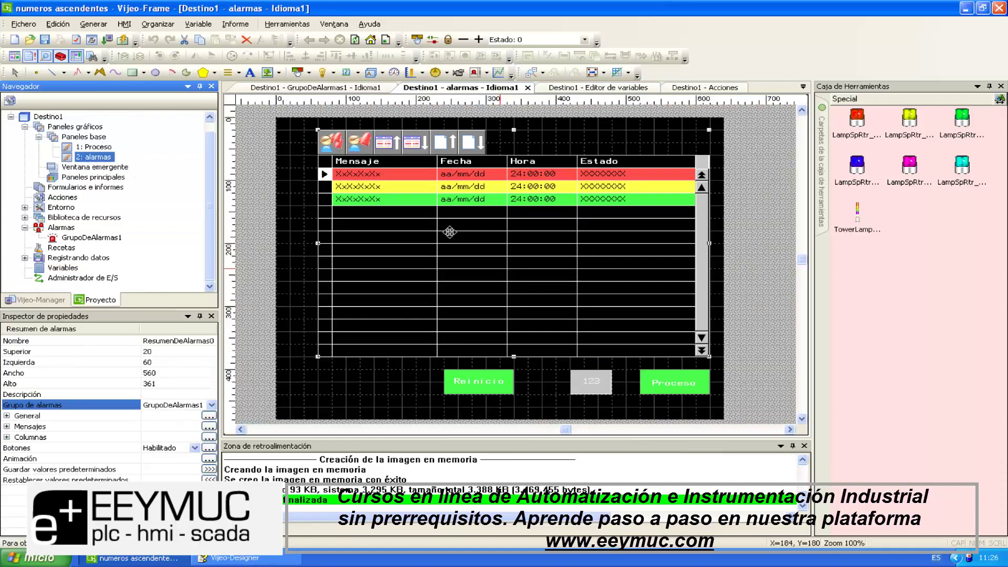
double_click(431, 255)
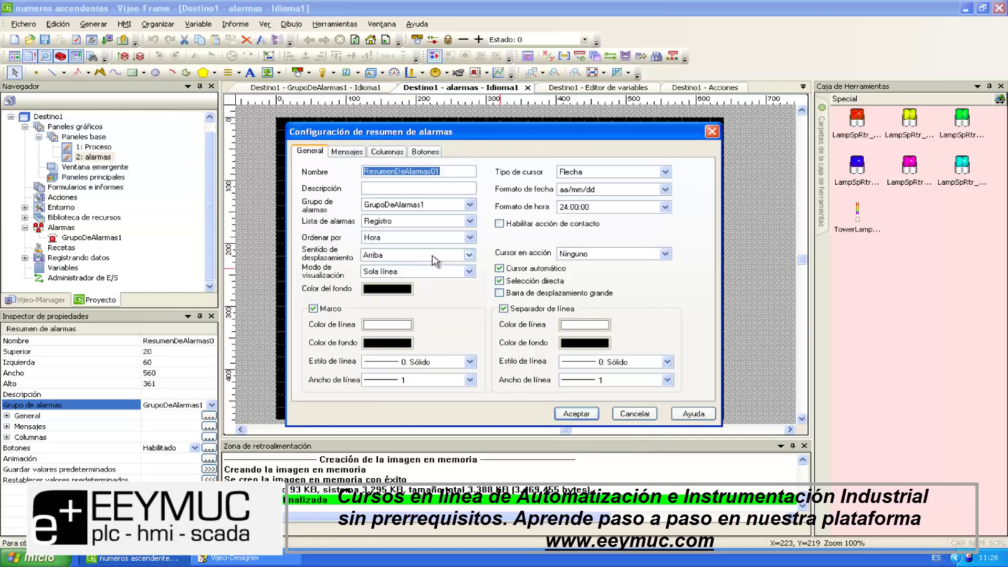
left_click(475, 222)
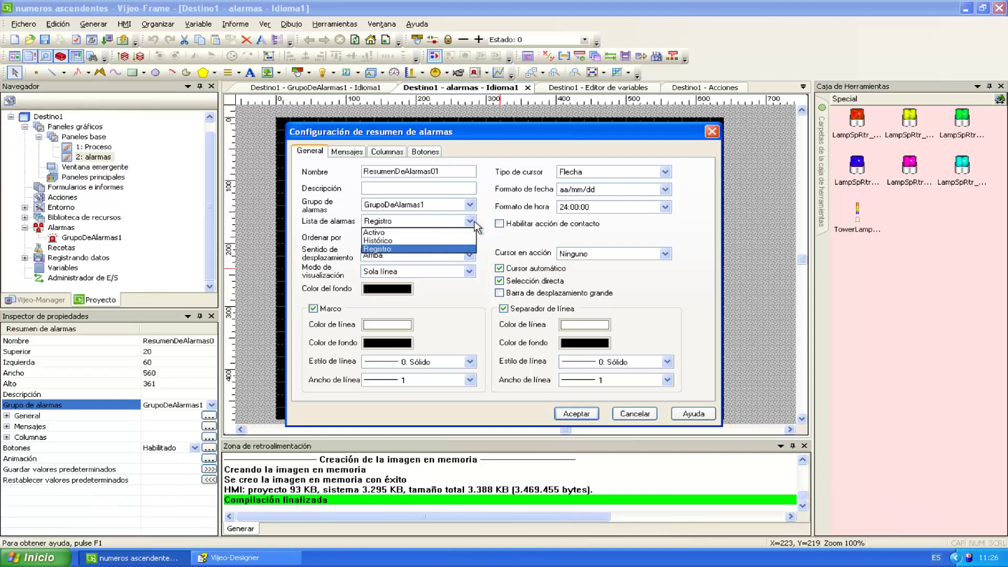
left_click(474, 223)
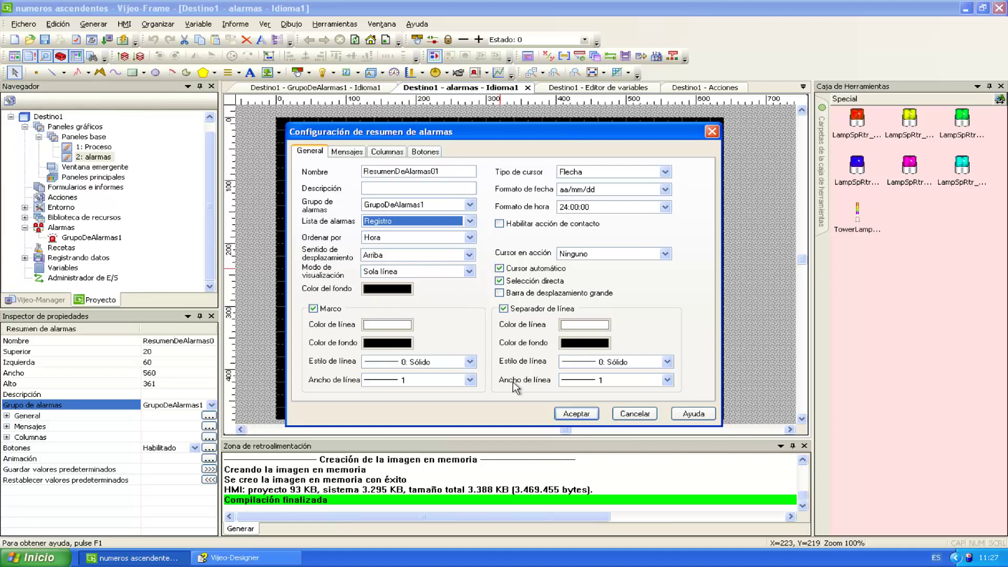
left_click(567, 416)
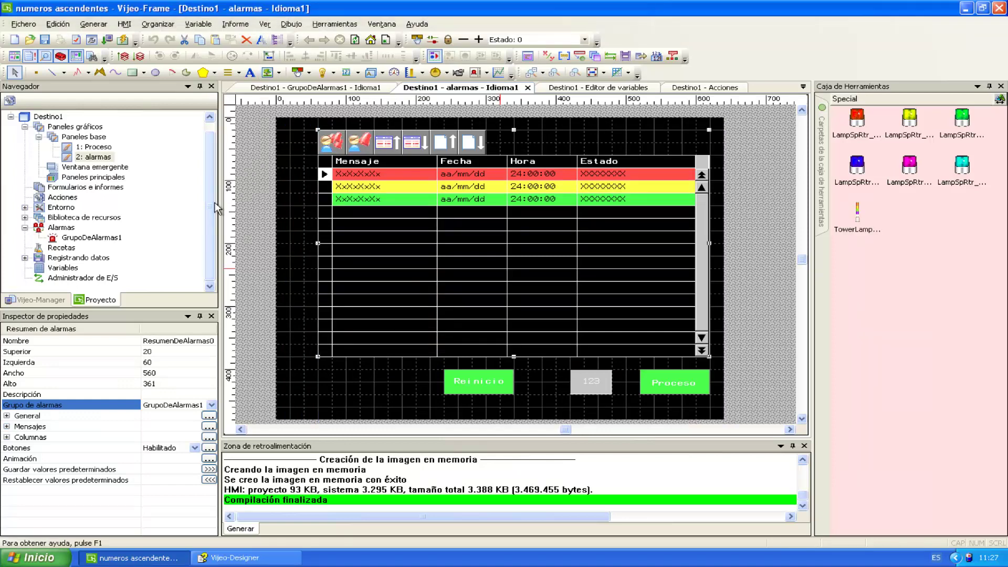
Check the variables in GrupoDeAlarmas1 and assign the alarma variable to that group in the variable editor
double_click(91, 239)
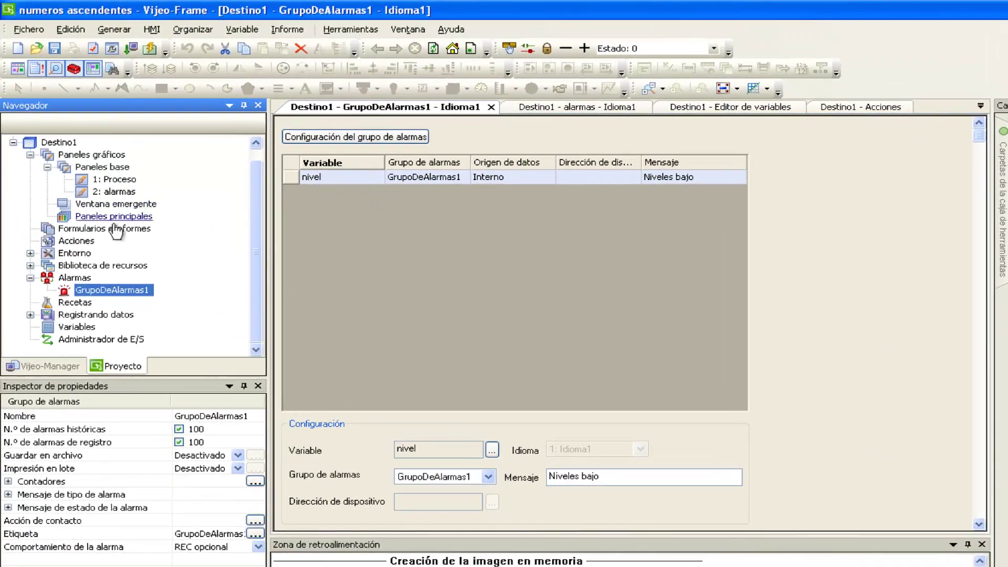
double_click(95, 327)
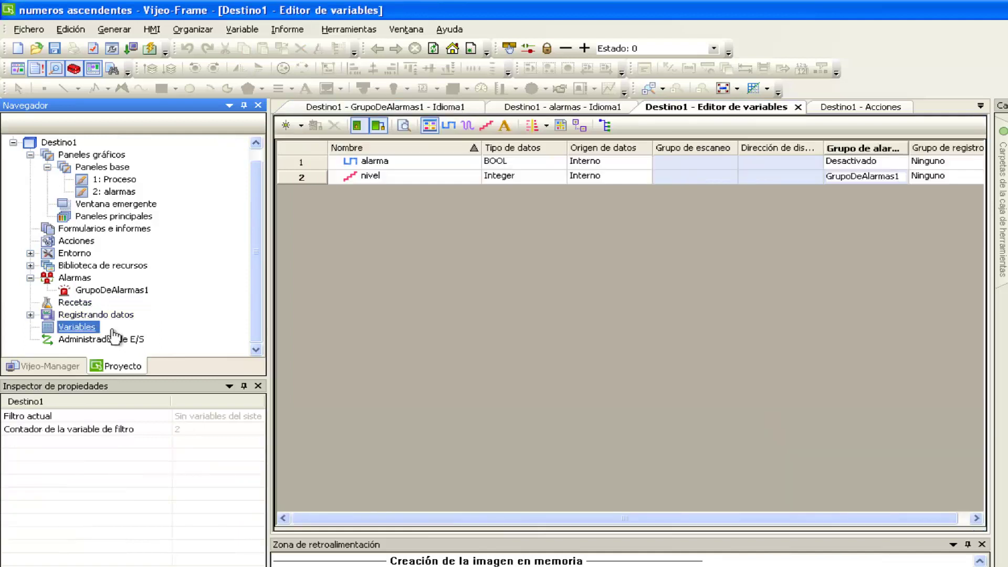
left_click(862, 161)
left_click(900, 163)
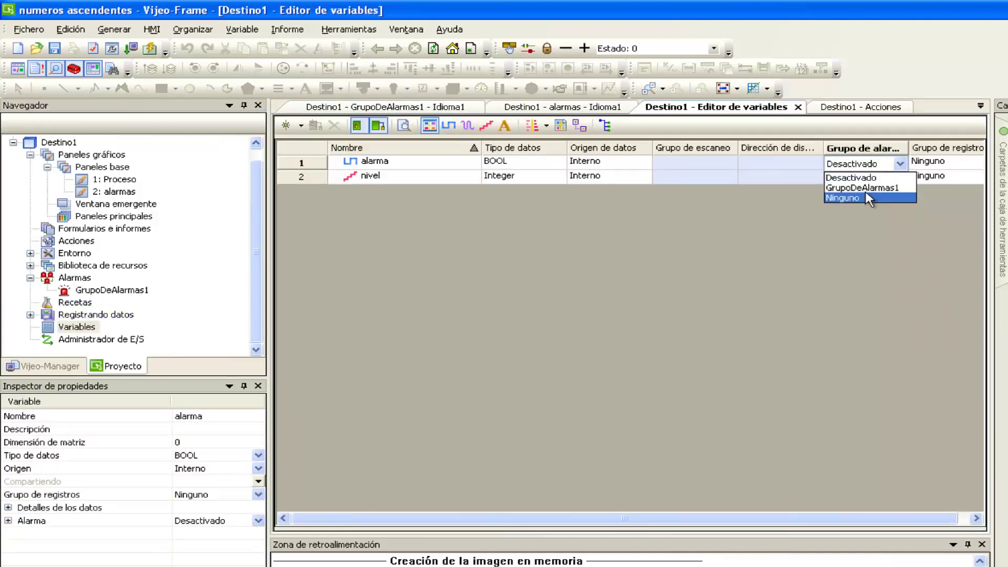
left_click(865, 188)
Examine the trigger conditions and alarm message of the alarma variable in GrupoDeAlarmas1, leaving its properties unchanged
double_click(135, 291)
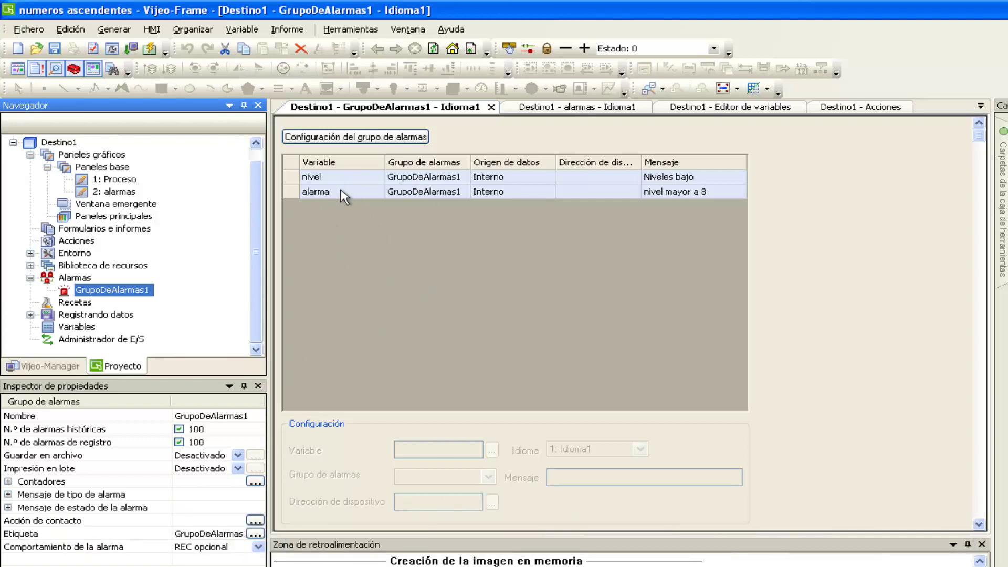
left_click(326, 178)
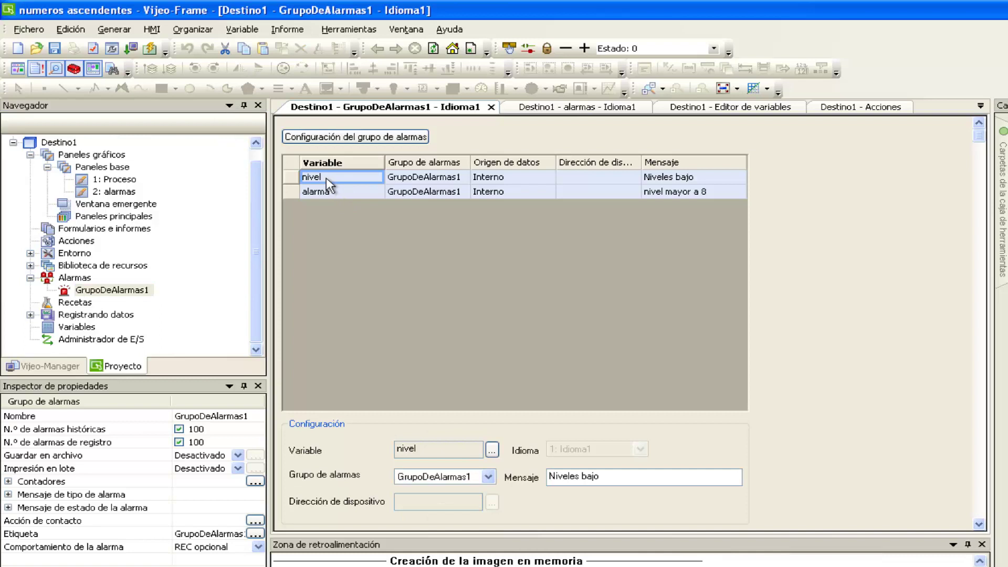
left_click(327, 193)
left_click(492, 450)
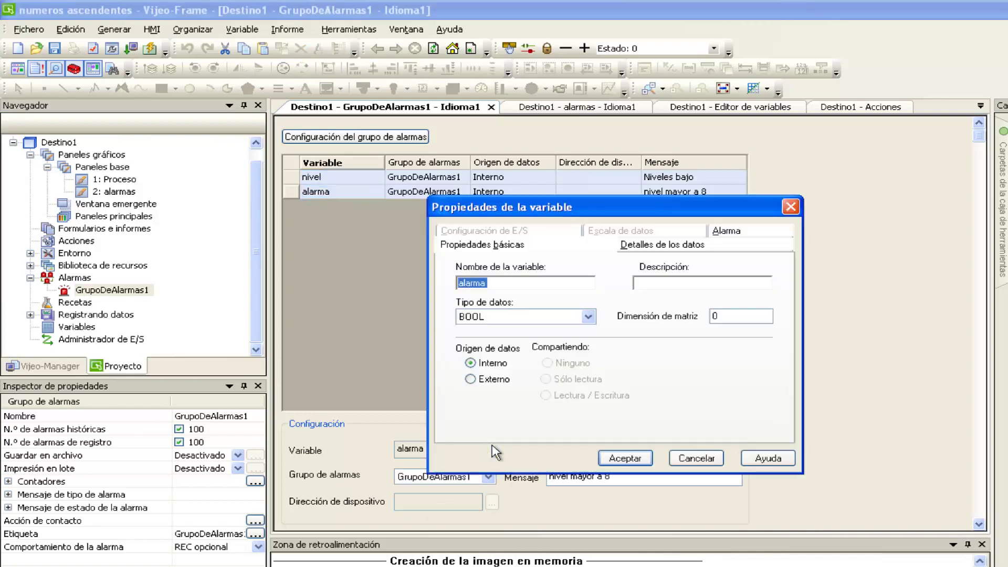
left_click(729, 231)
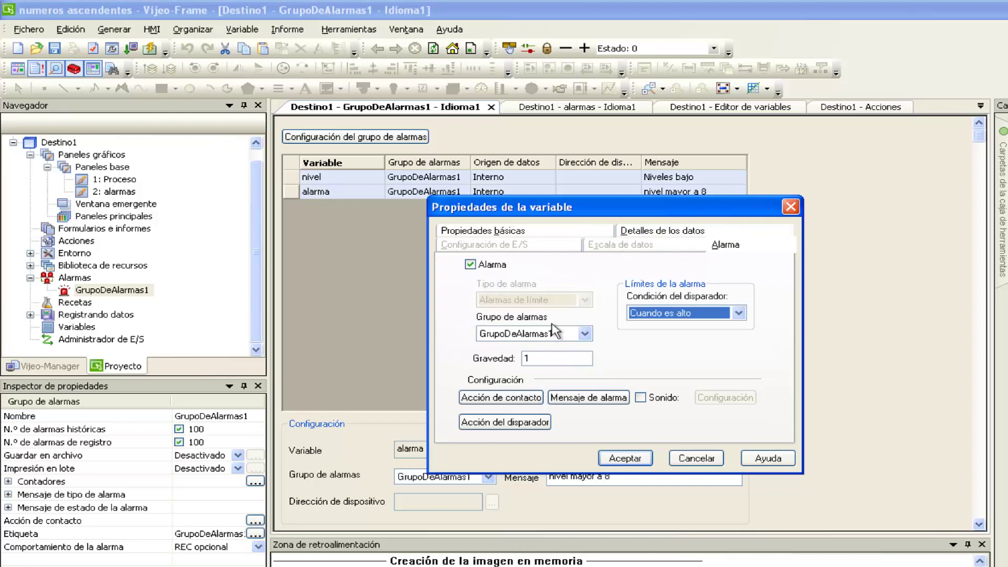
left_click(737, 313)
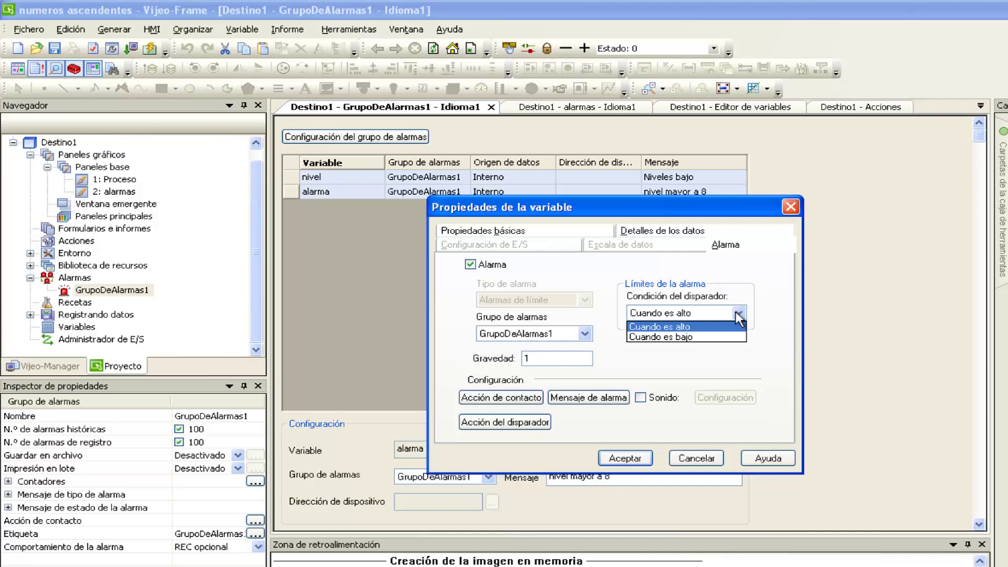
left_click(697, 326)
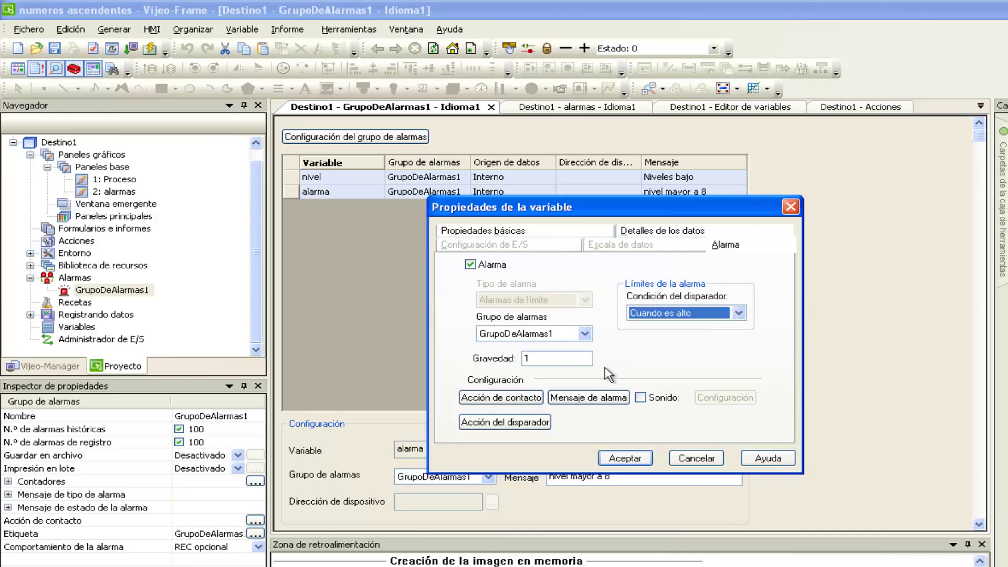
left_click(604, 397)
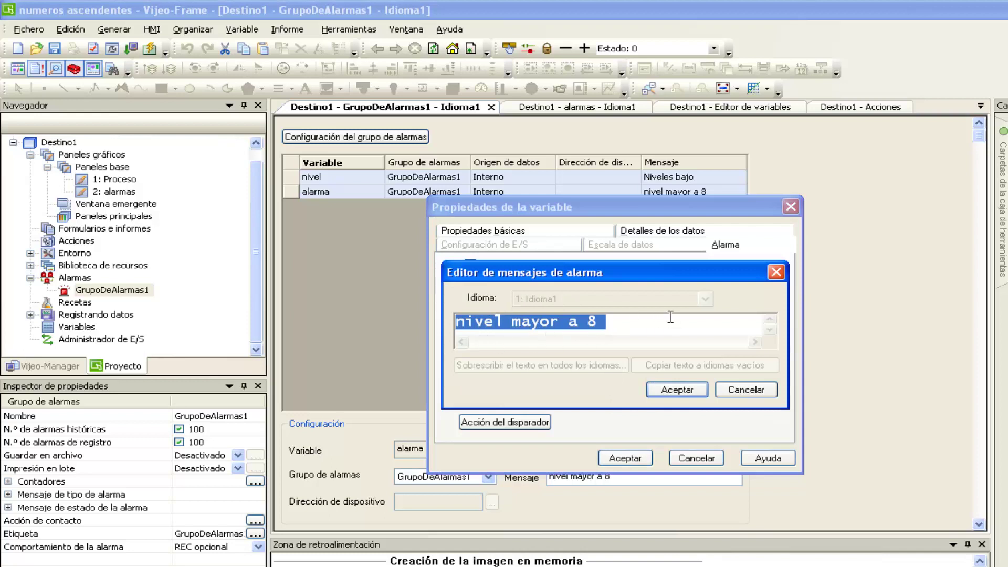
left_click(731, 394)
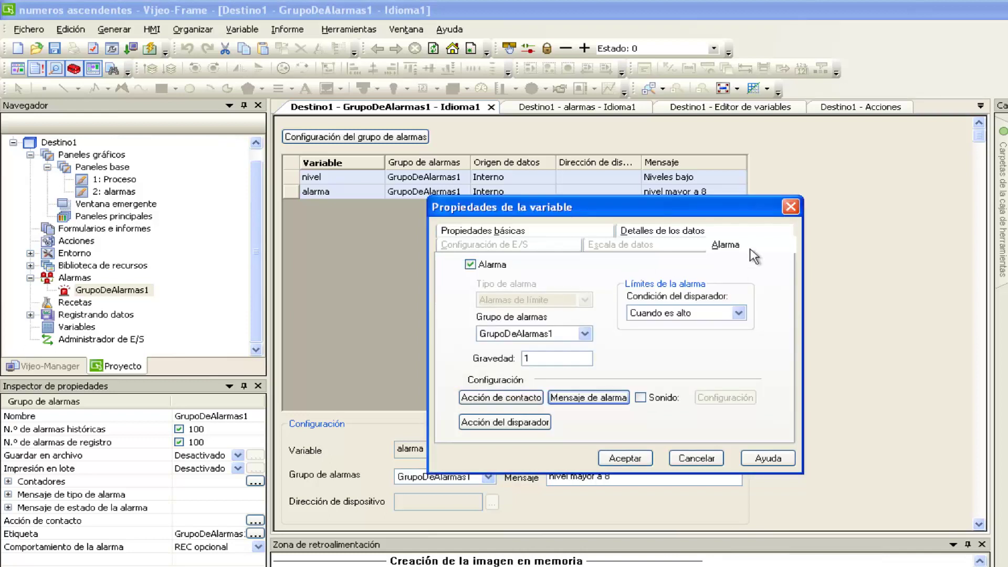
left_click(791, 207)
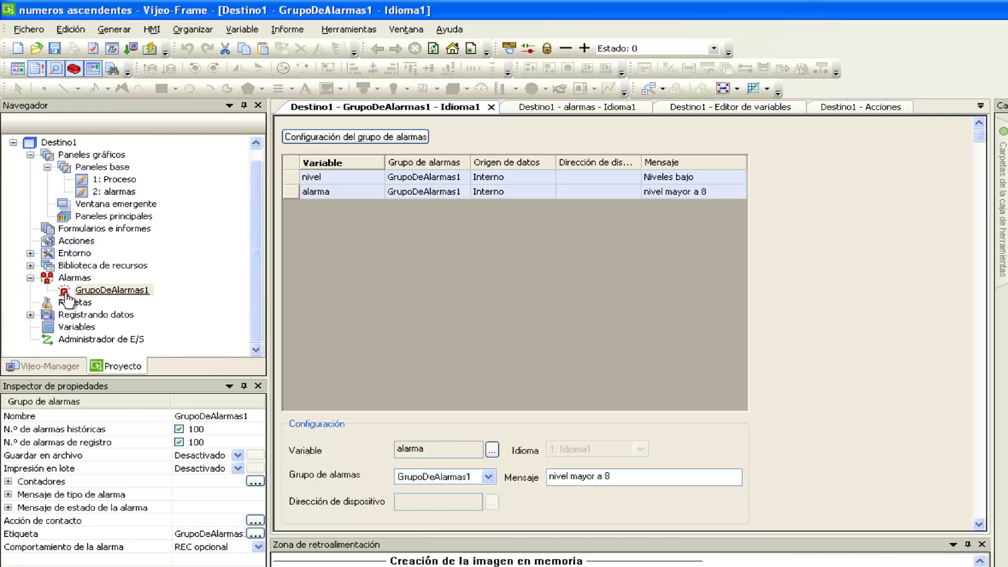
Set the alarm group of the alarma variable back to Desactivado in the variable editor
double_click(73, 327)
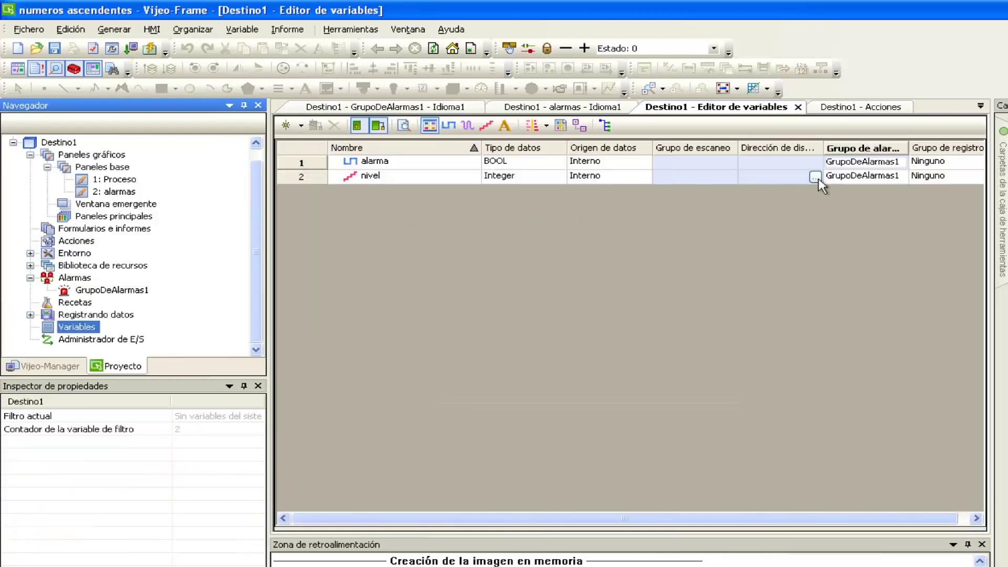
left_click(893, 163)
left_click(902, 164)
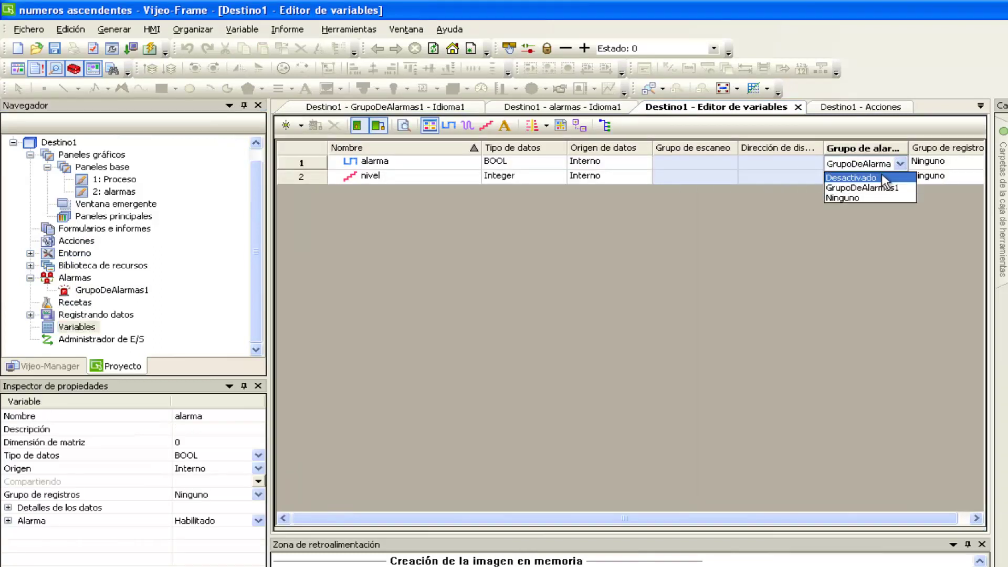
left_click(880, 175)
left_click(768, 224)
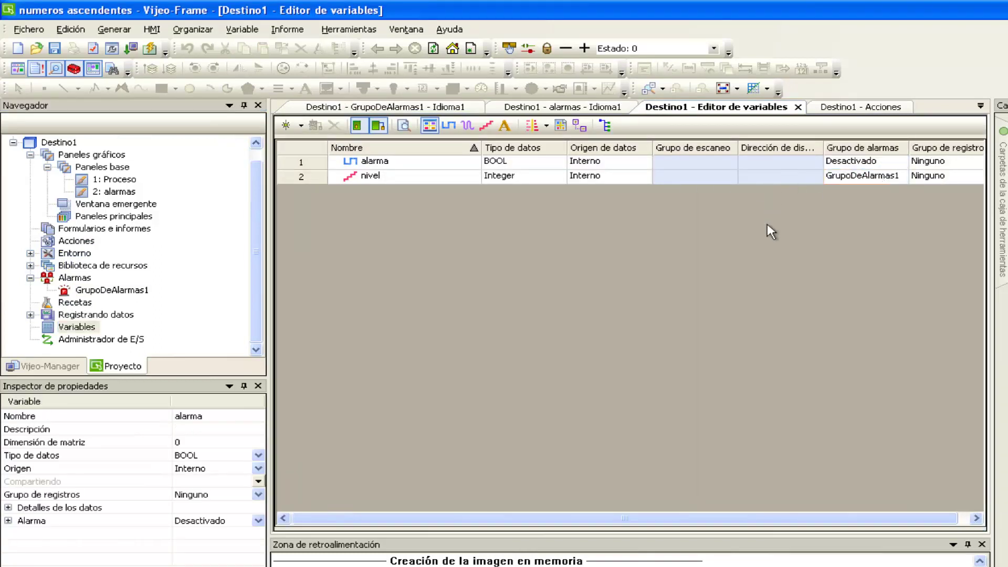
In the alarm properties of nivel in GrupoDeAlarmas1, set the Bajo limit to 0 and disable it
double_click(110, 293)
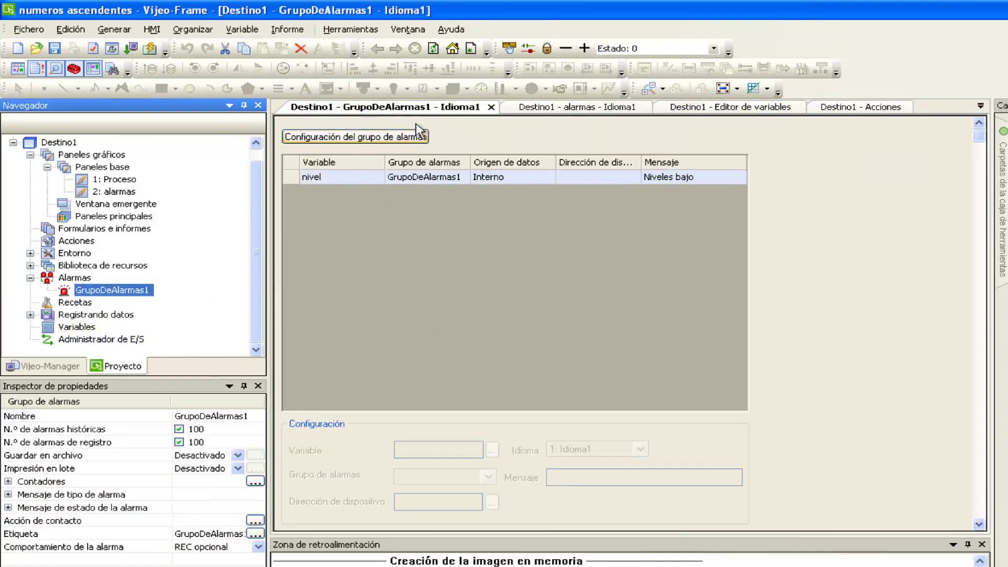
left_click(357, 179)
left_click(493, 451)
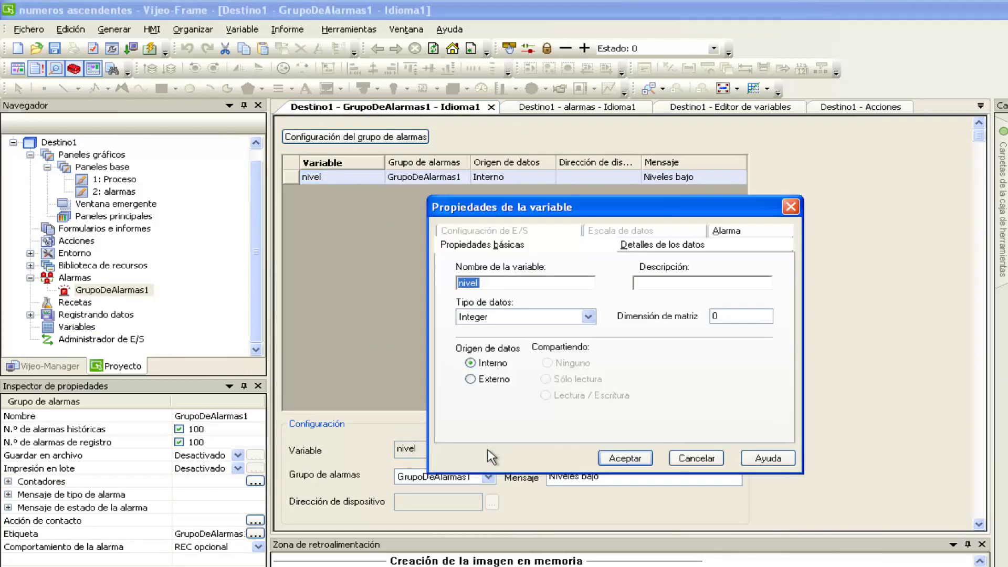
left_click(737, 234)
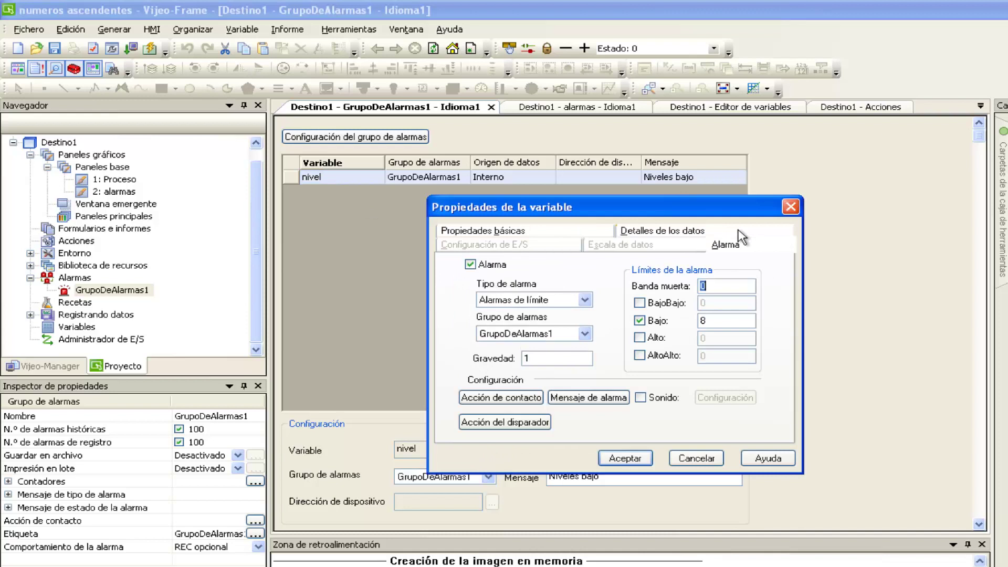
left_click(639, 321)
left_click(640, 321)
double_click(704, 321)
type("0")
left_click(640, 330)
Change the alarm message of nivel to "Niveles Bajo Bajo"
left_click(588, 399)
left_click(593, 332)
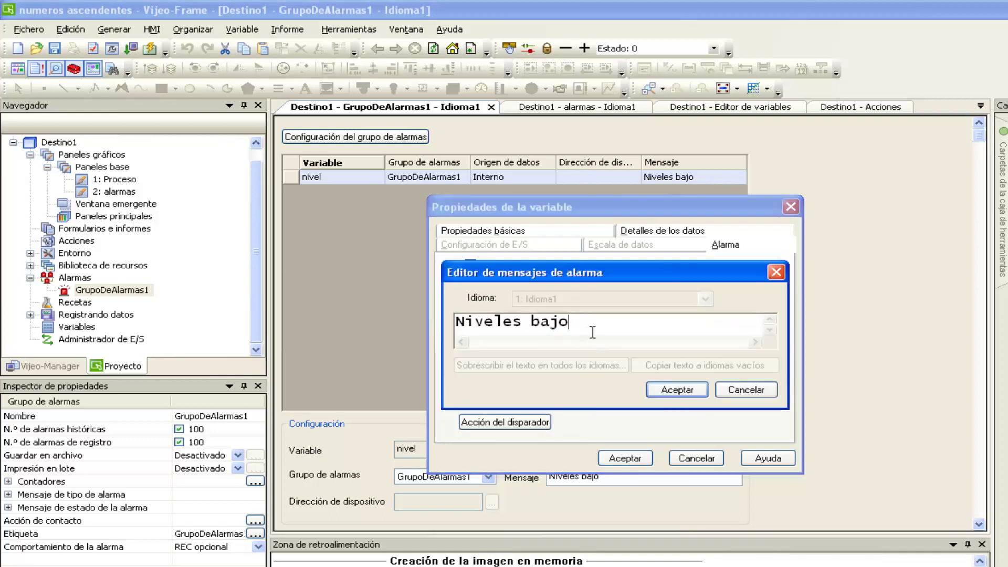
key("BackSpace")
key("BackSpace")
key("BackSpace")
left_click_drag(601, 282, 607, 427)
key("BackSpace")
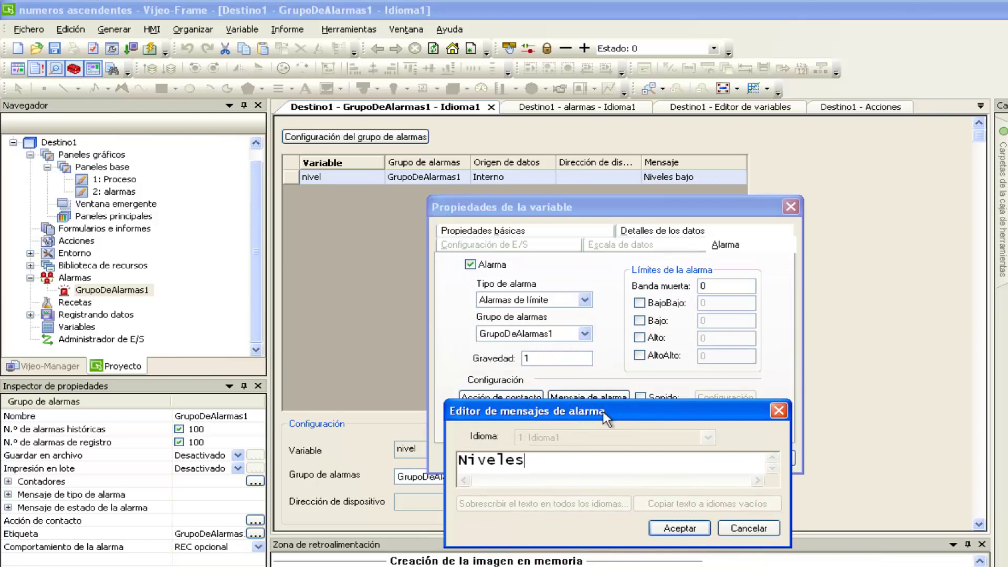
type("Bajo Bajo")
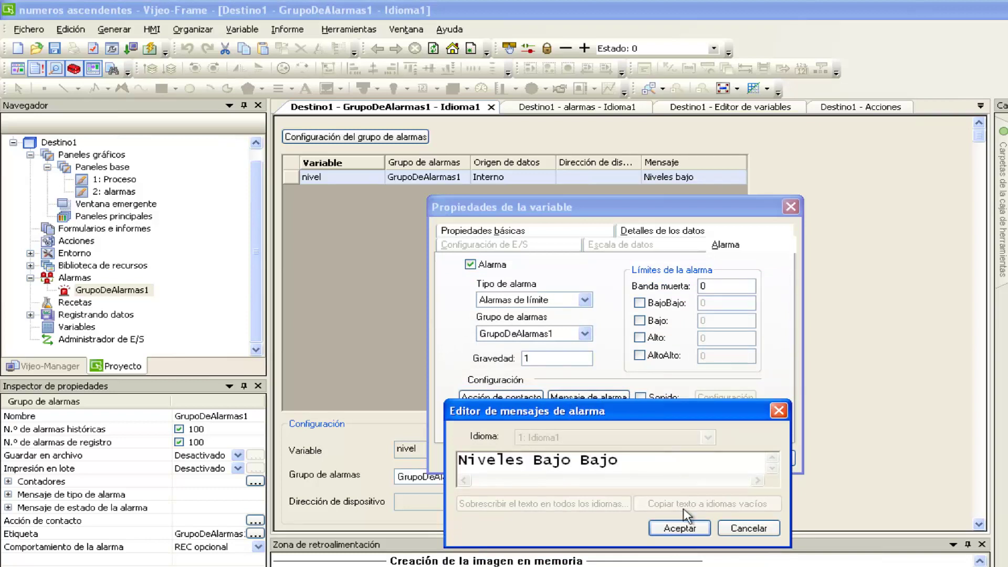
left_click(679, 528)
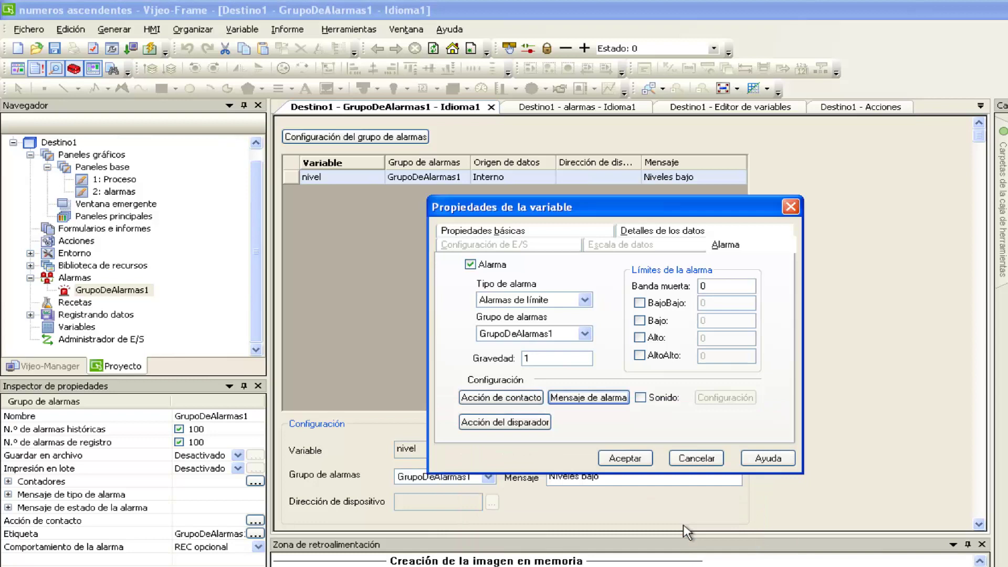
Enable the BajoBajo alarm limit of nivel with a value of 2 and apply the variable properties
left_click(640, 303)
left_click(706, 305)
double_click(706, 306)
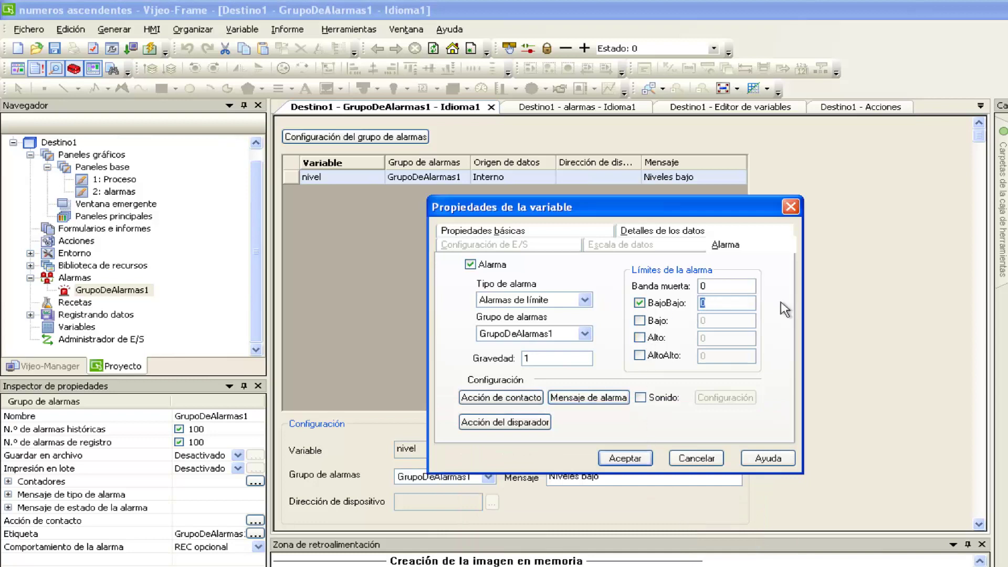
type("2")
left_click(634, 457)
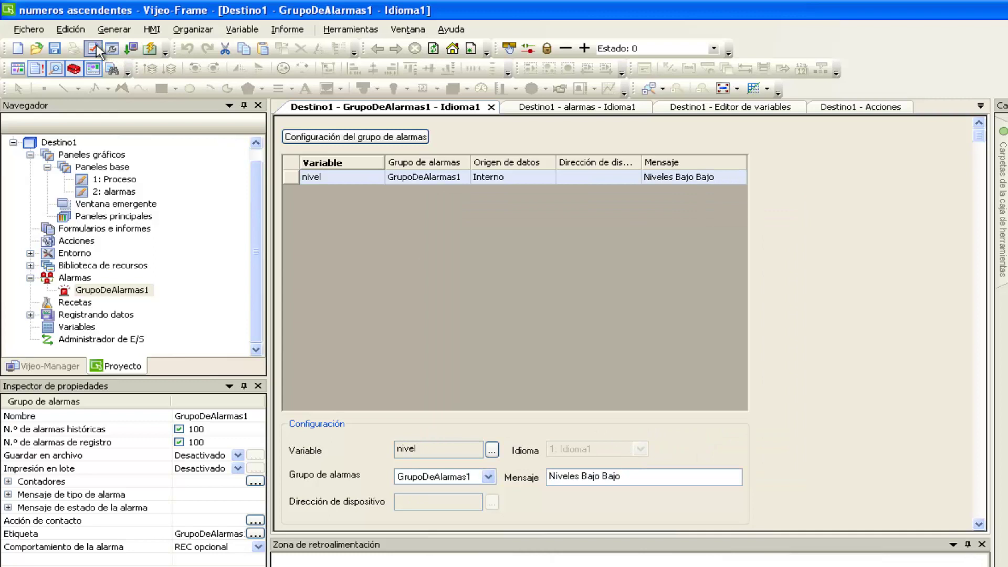
Simulate the project, restart the process from the alarm panel to check the BajoBajo alarm entries, and end the simulation
left_click(149, 49)
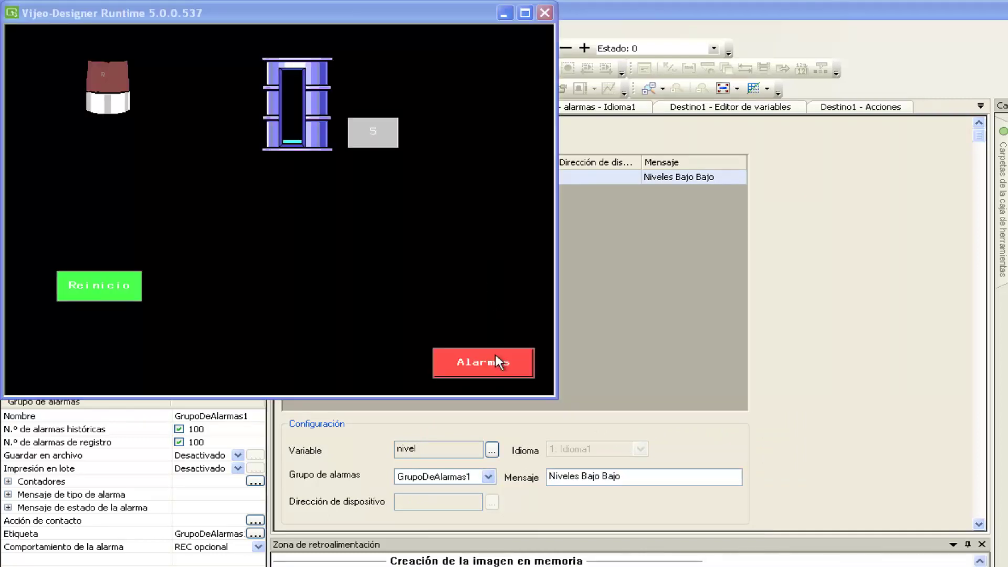
left_click(496, 356)
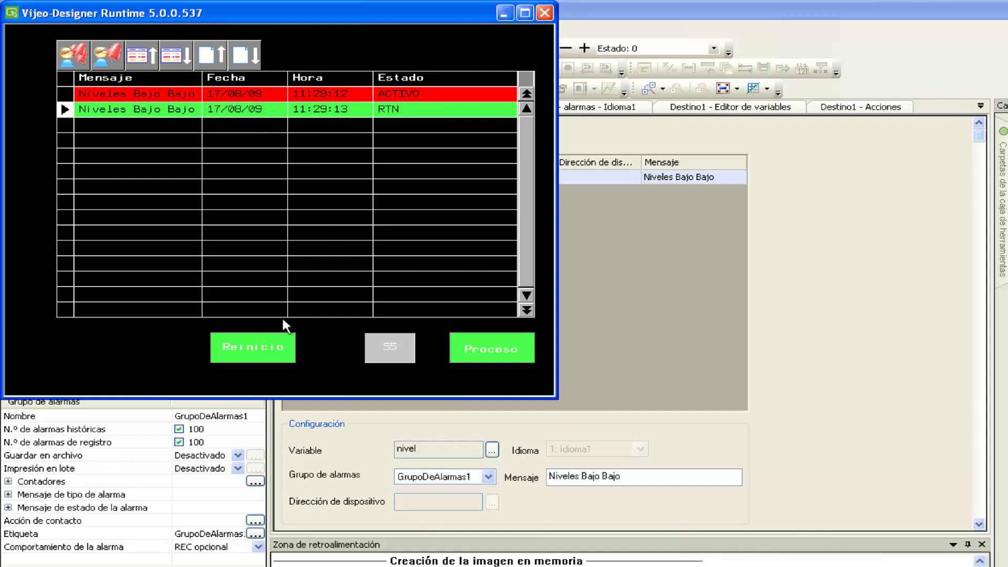
left_click(257, 345)
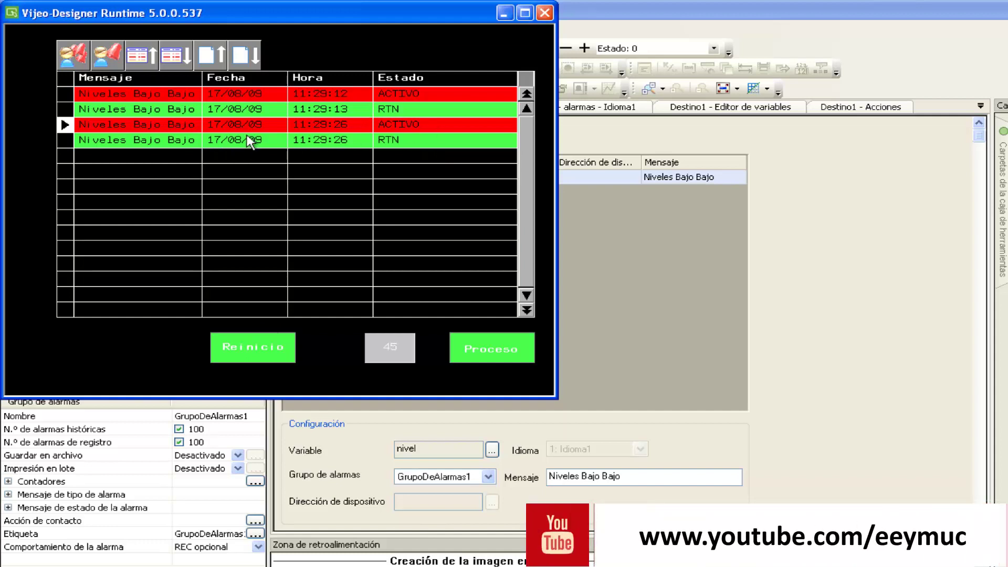
left_click(548, 12)
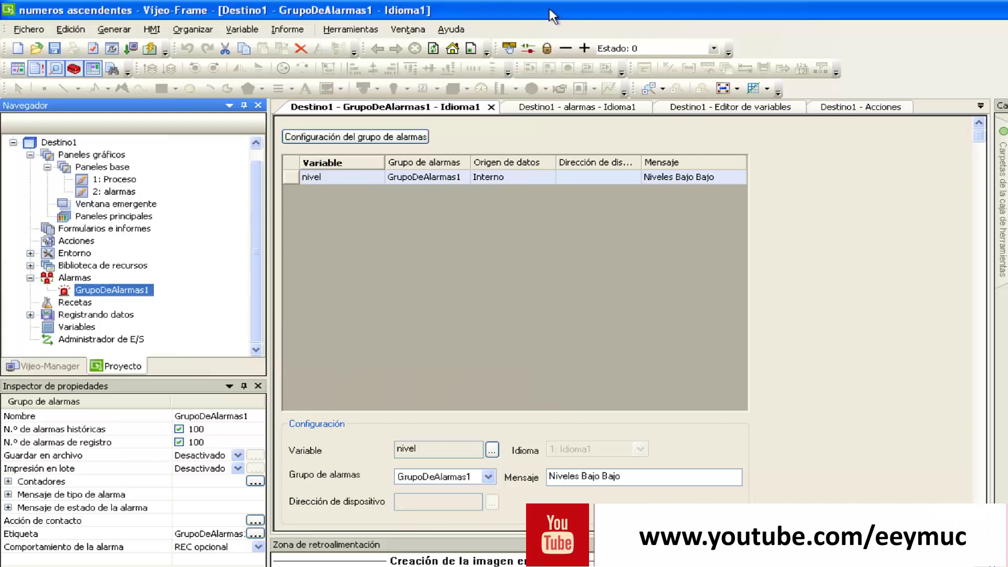
Set the BajoBajo alarm limit of nivel to 12 and apply the variable properties
left_click(492, 450)
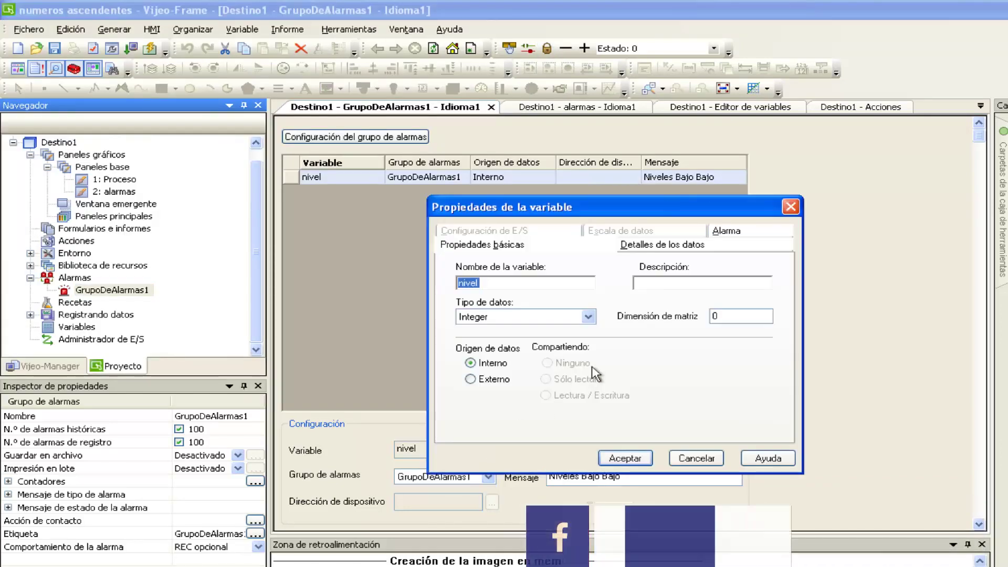
left_click(744, 234)
left_click(720, 286)
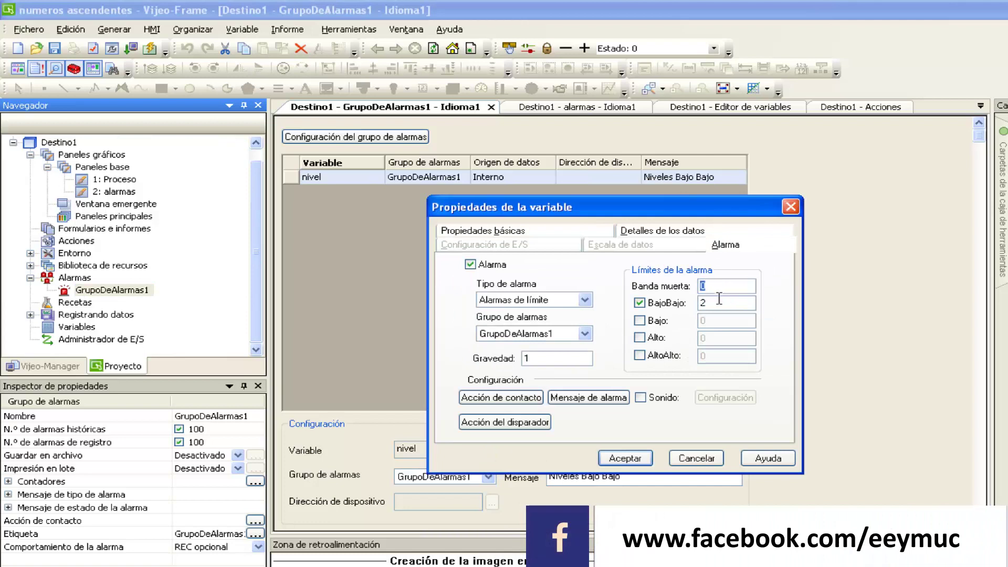
key("Tab")
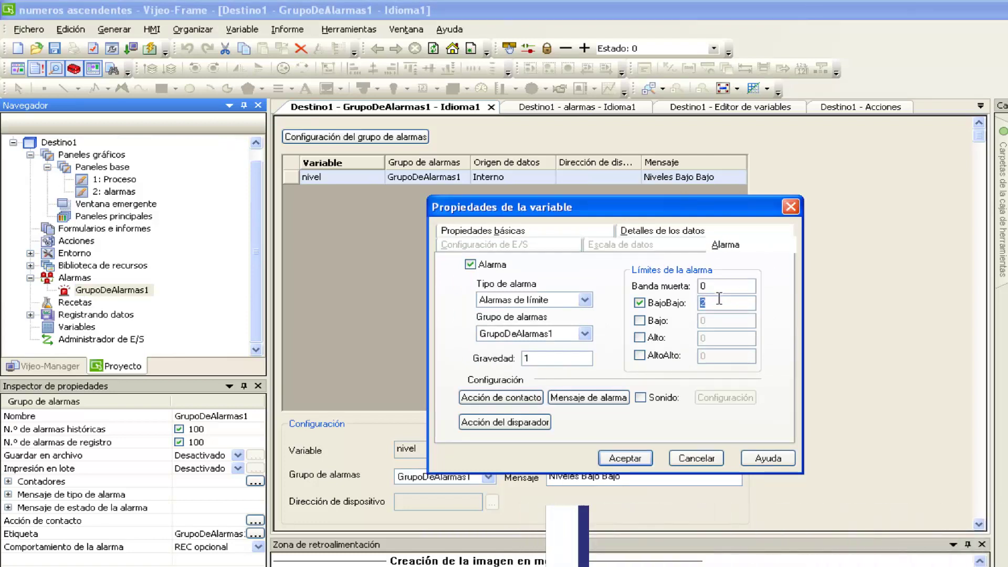
type("7")
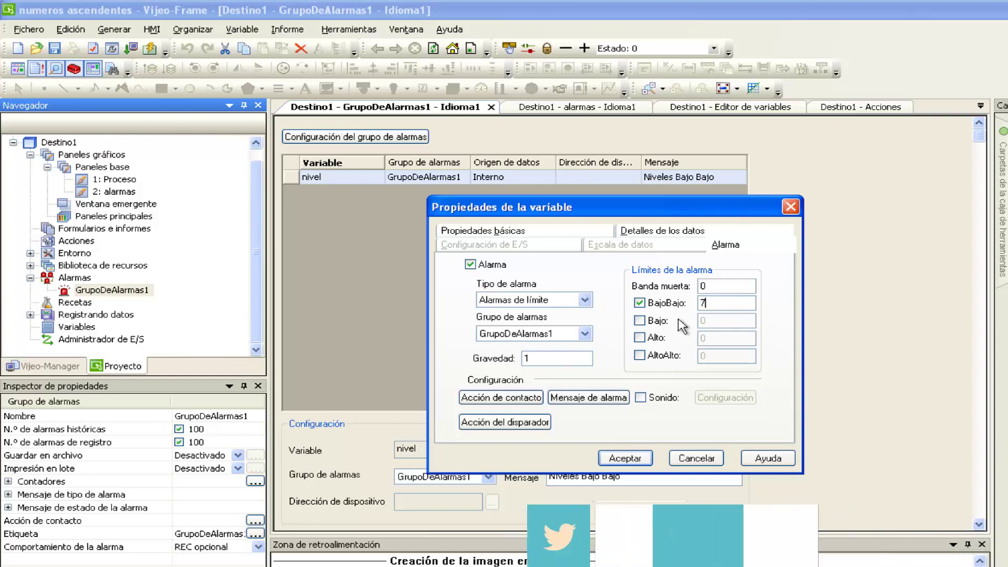
key("BackSpace")
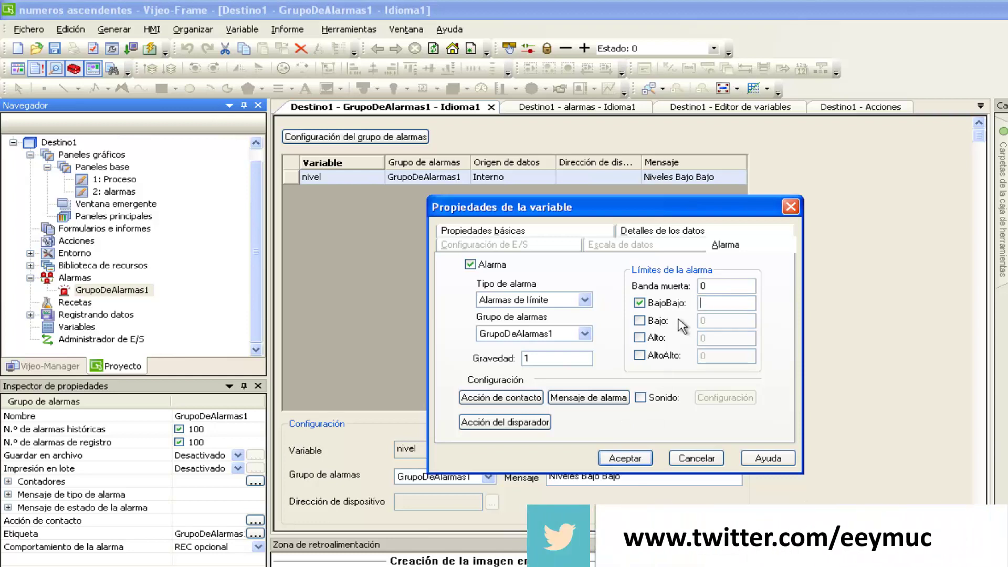
type("12")
left_click(625, 458)
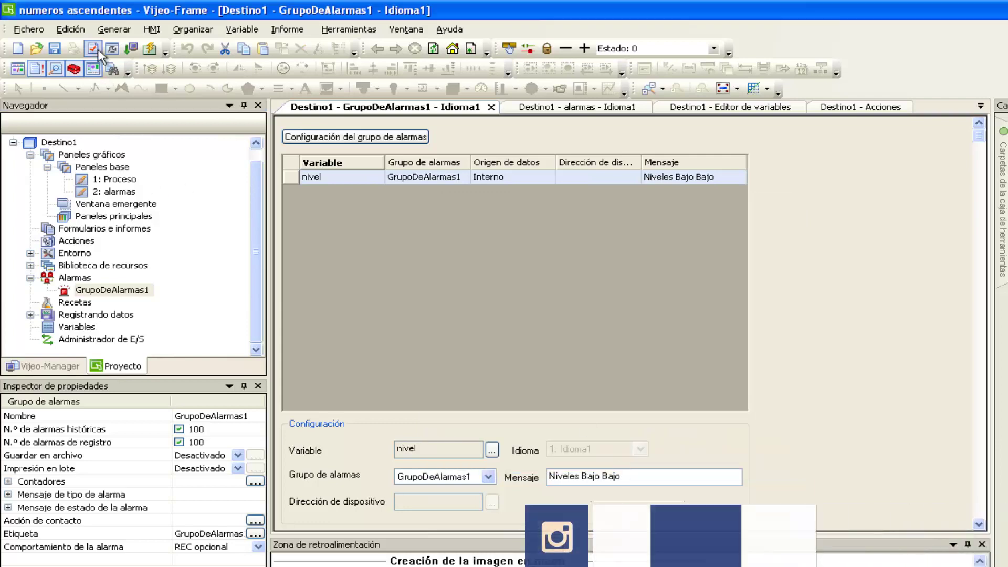
Simulate the project again and show its alarm panel
left_click(149, 48)
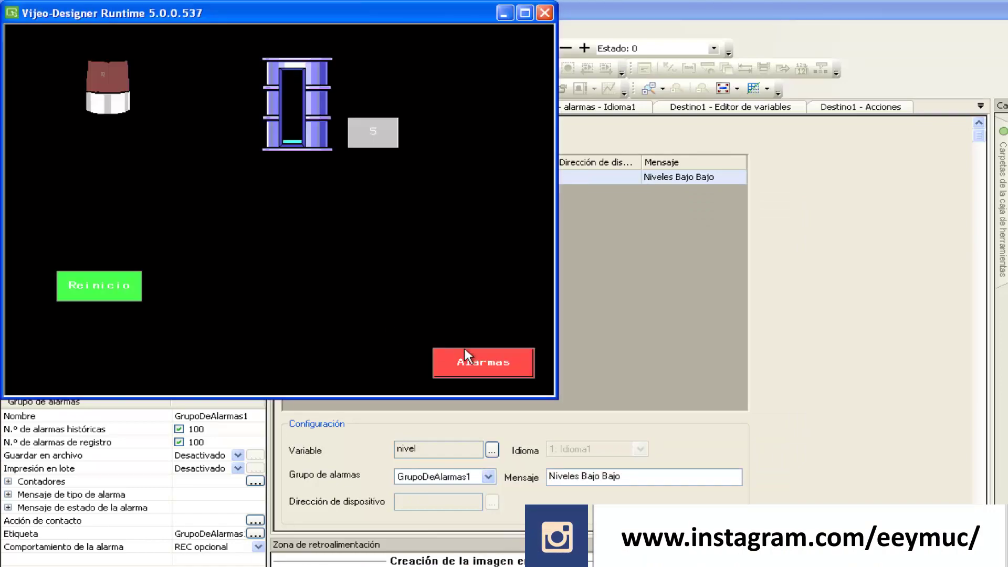
left_click(465, 349)
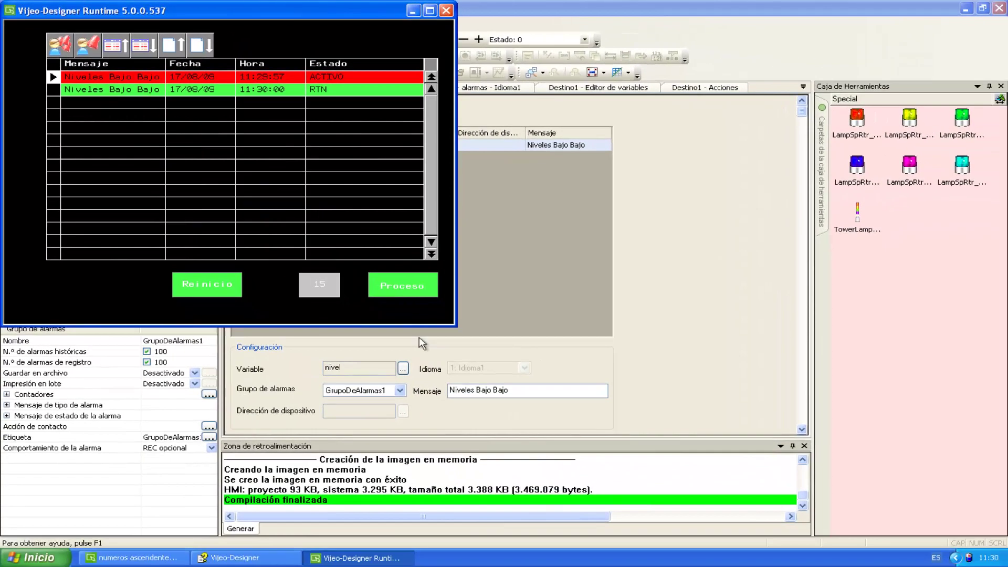
left_click(423, 344)
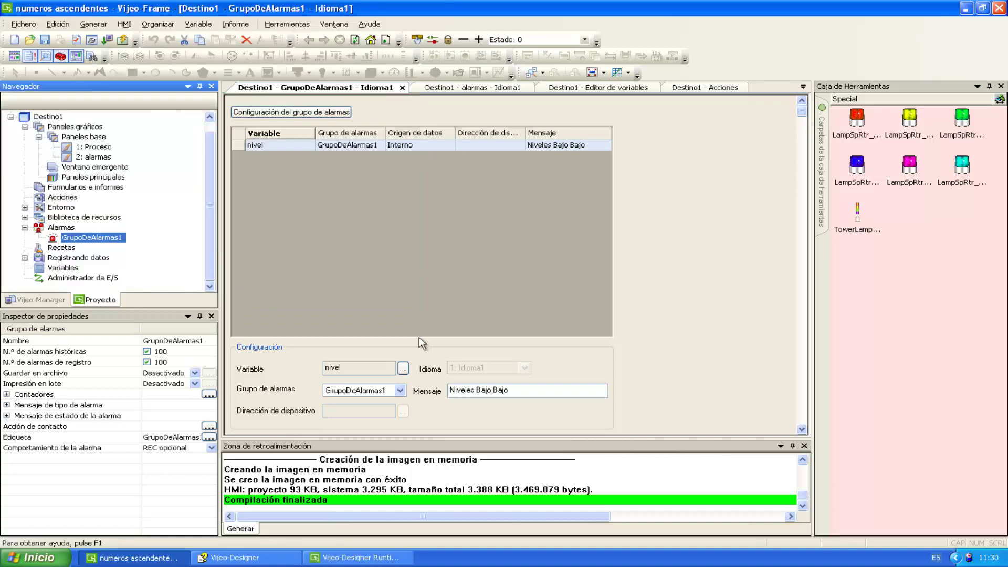
left_click(420, 480)
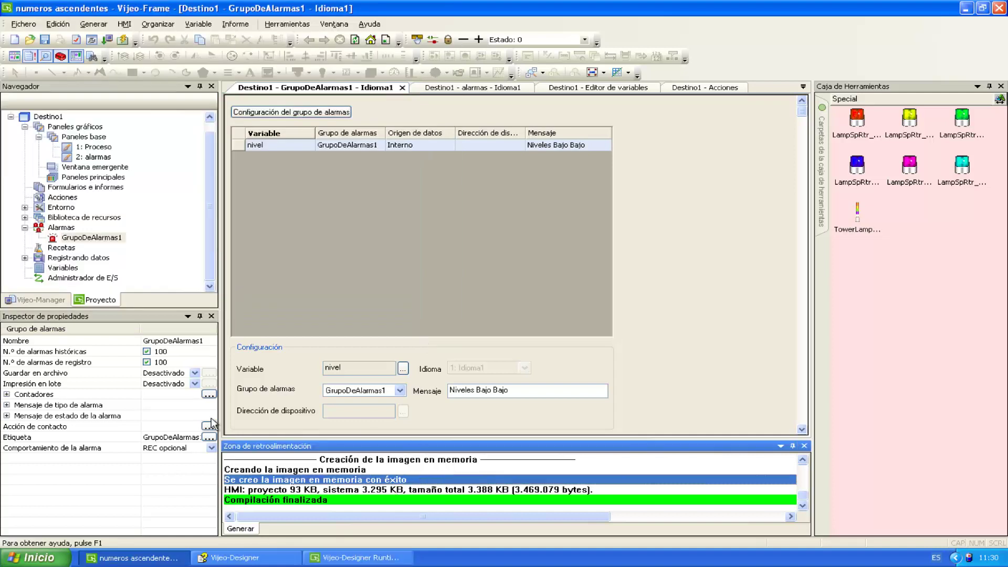
left_click(357, 558)
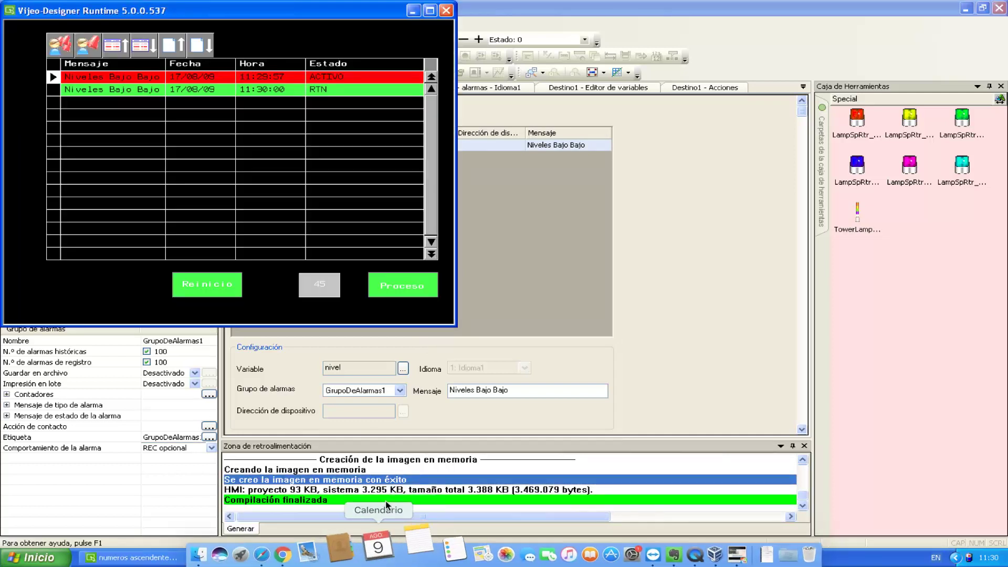
key("ctrl+Left")
key("ctrl+Right")
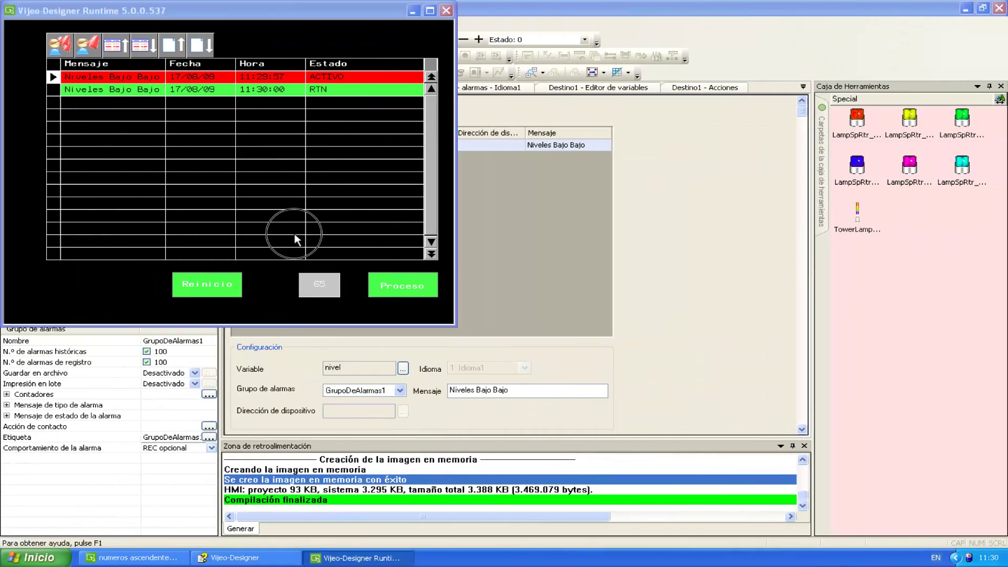
key("alt+Tab")
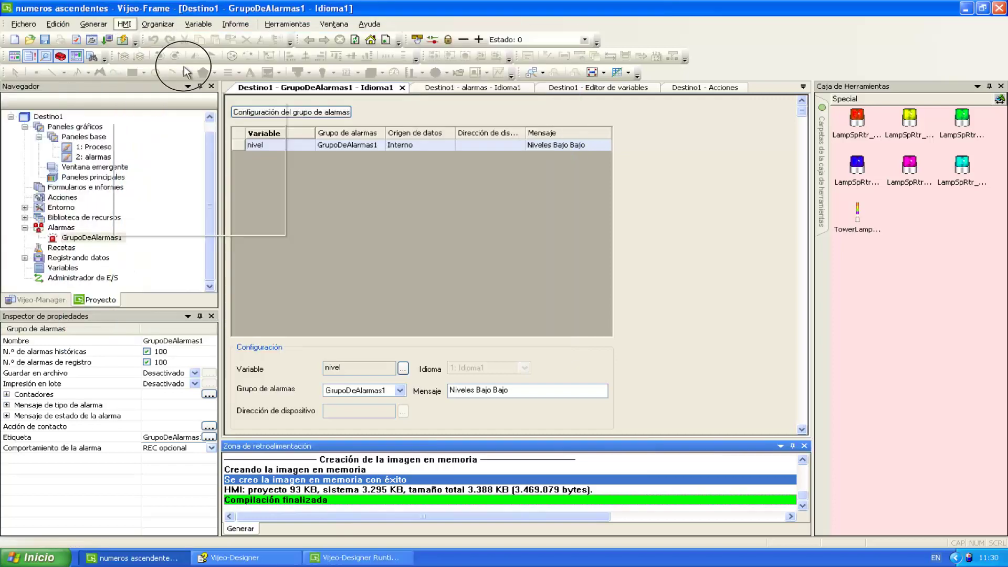
key("alt+h")
left_click(362, 160)
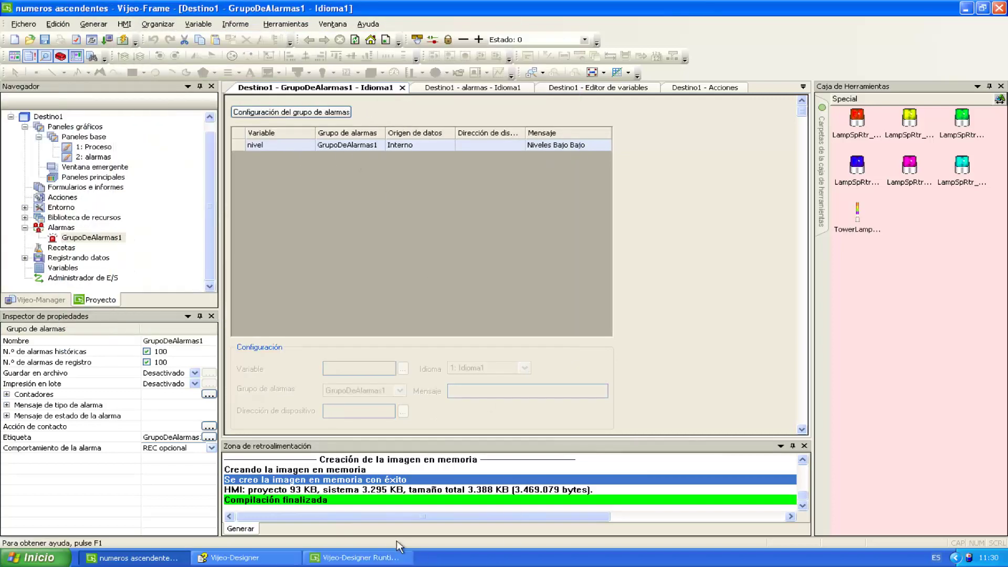
Return to the running simulation, restart the process twice to compare the alarm activation and return times, and close the simulation
left_click(356, 558)
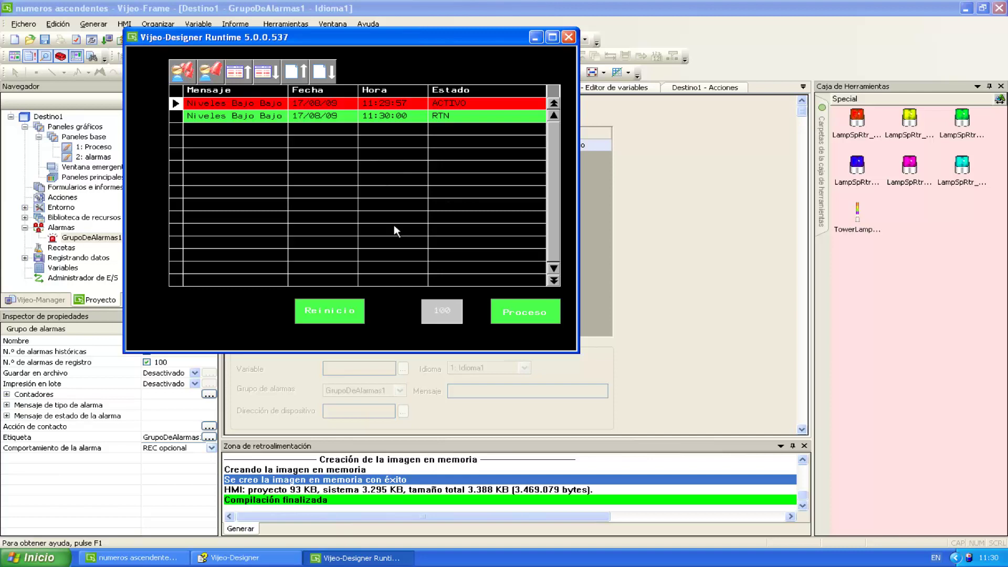
left_click(321, 313)
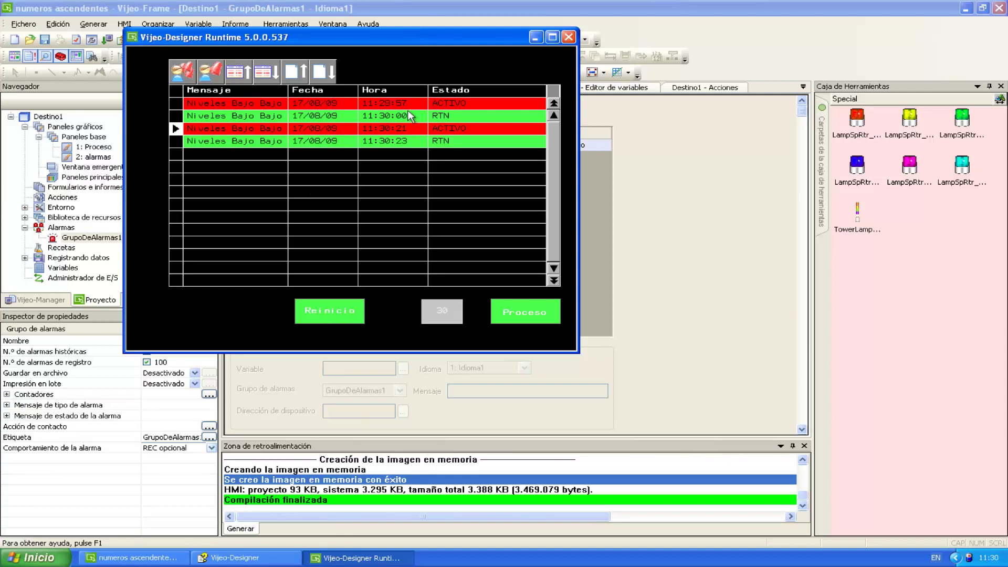
left_click(328, 310)
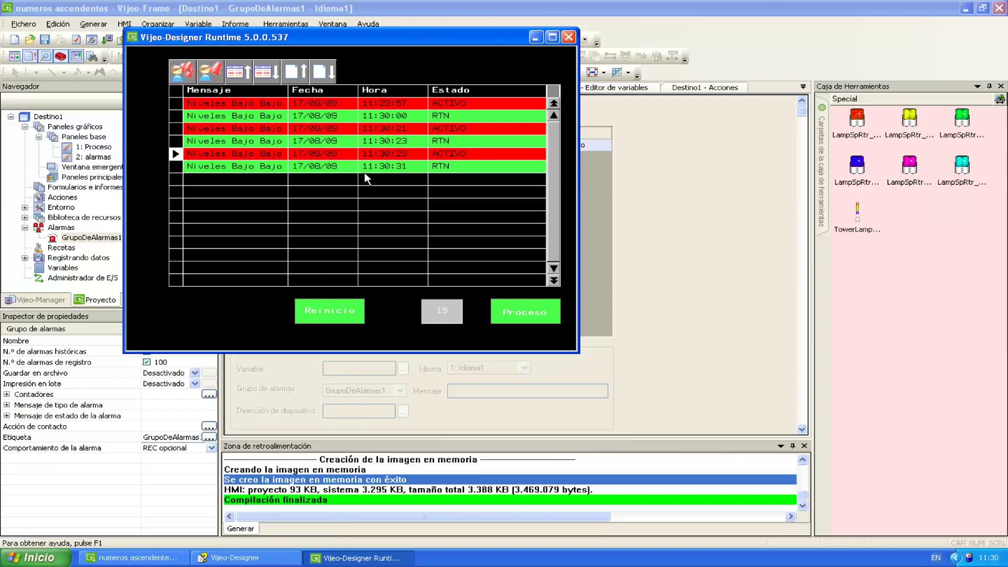
left_click(569, 36)
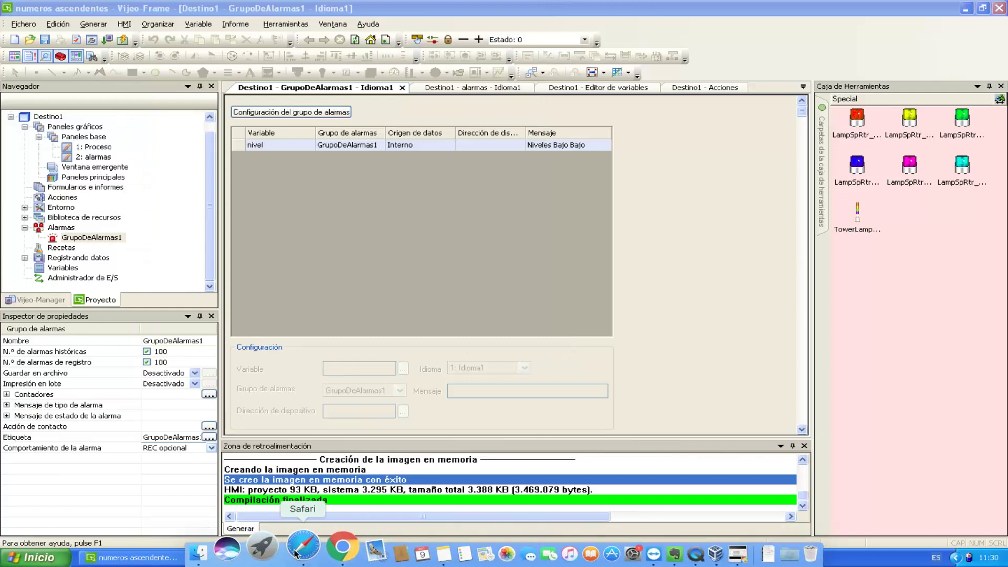
In the alarm properties of nivel, disable the BajoBajo limit and enable the Bajo limit with a value of 30
left_click(285, 146)
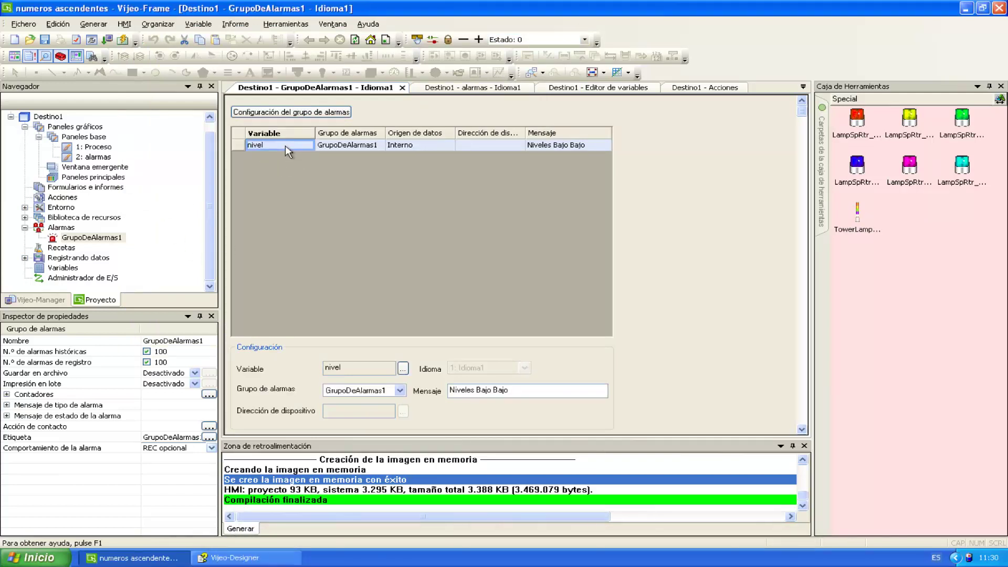
left_click(403, 368)
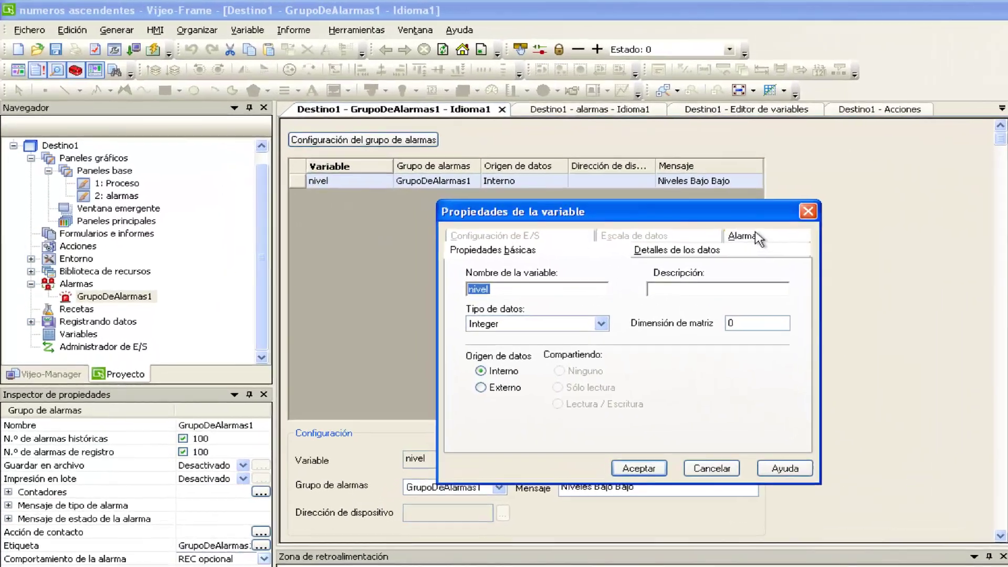
left_click(686, 214)
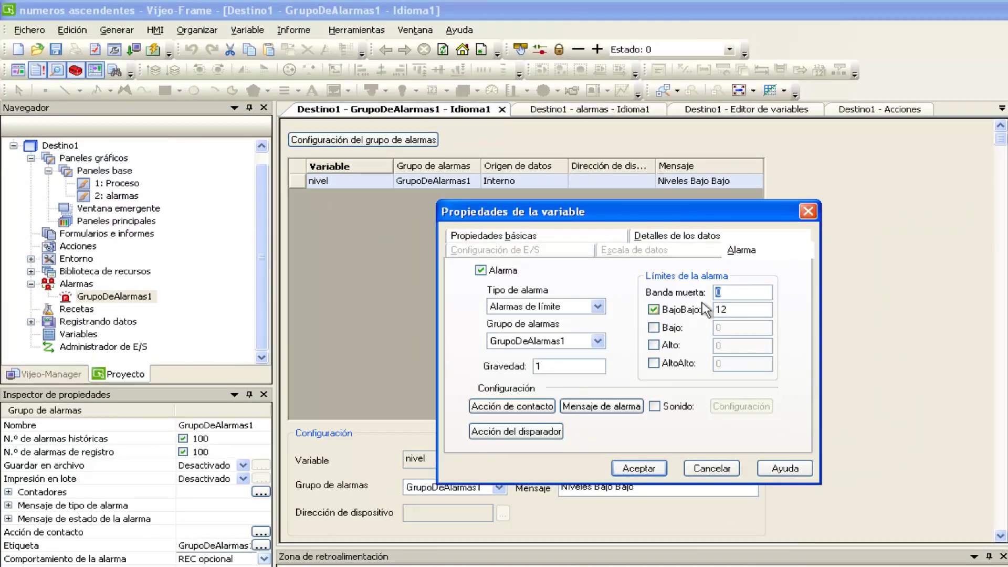
left_click(655, 327)
double_click(726, 327)
left_click(656, 311)
left_click(653, 328)
left_click(654, 310)
left_click(653, 310)
left_click(654, 328)
double_click(728, 327)
type("30")
Shorten the alarm message of nivel to "Niveles Bajo" and apply the variable properties
left_click(603, 407)
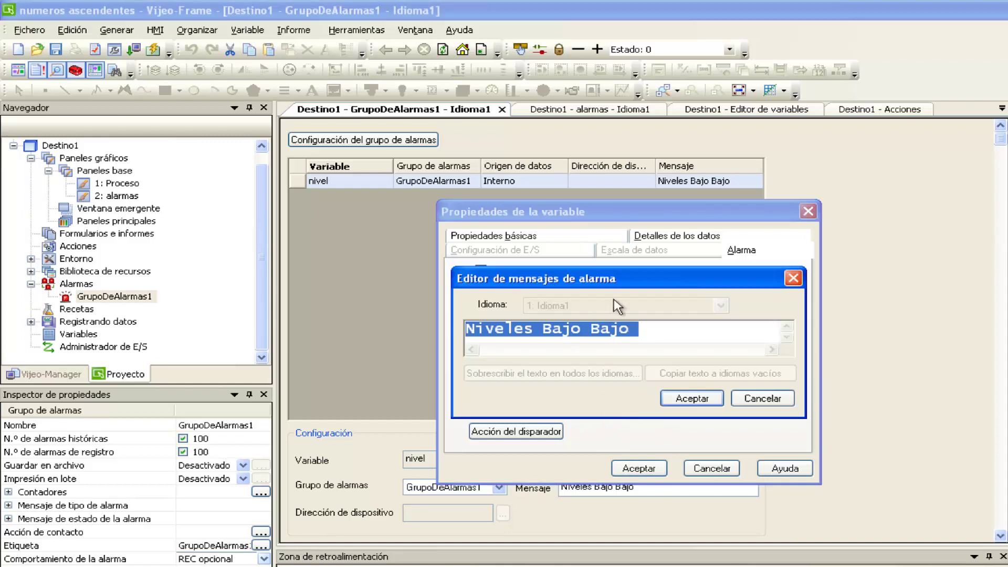
left_click(647, 333)
key("BackSpace")
key("BackSpace")
key("BackSpace")
key("BackSpace")
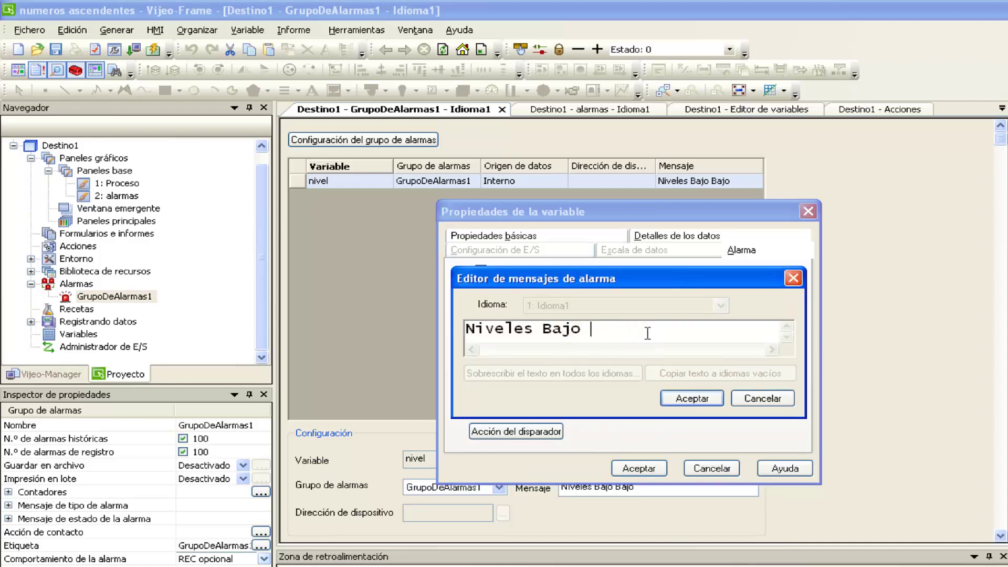
left_click(688, 402)
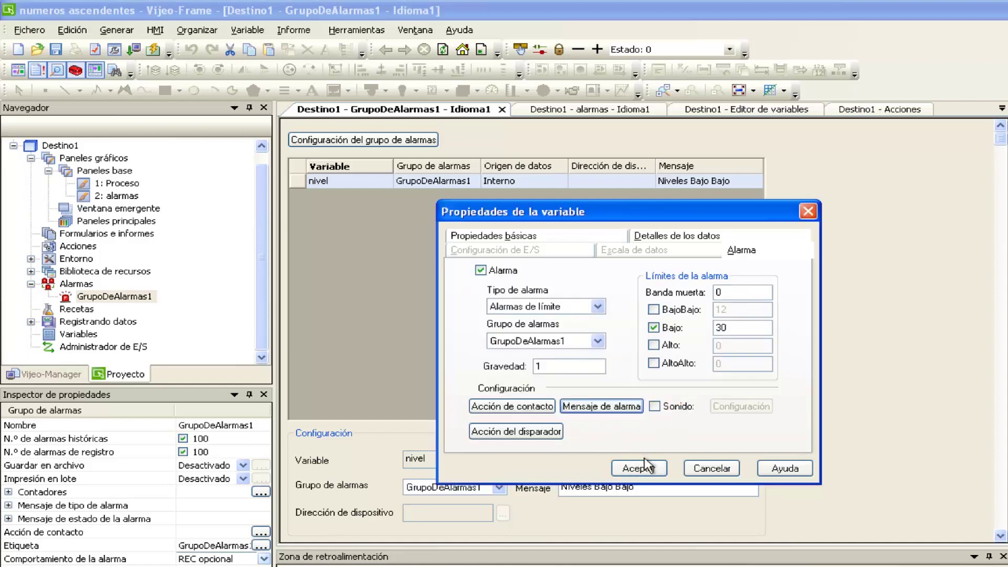
left_click(647, 465)
Run the simulation, check the Niveles Bajo entries in the alarm panel, and close the simulation
left_click(101, 47)
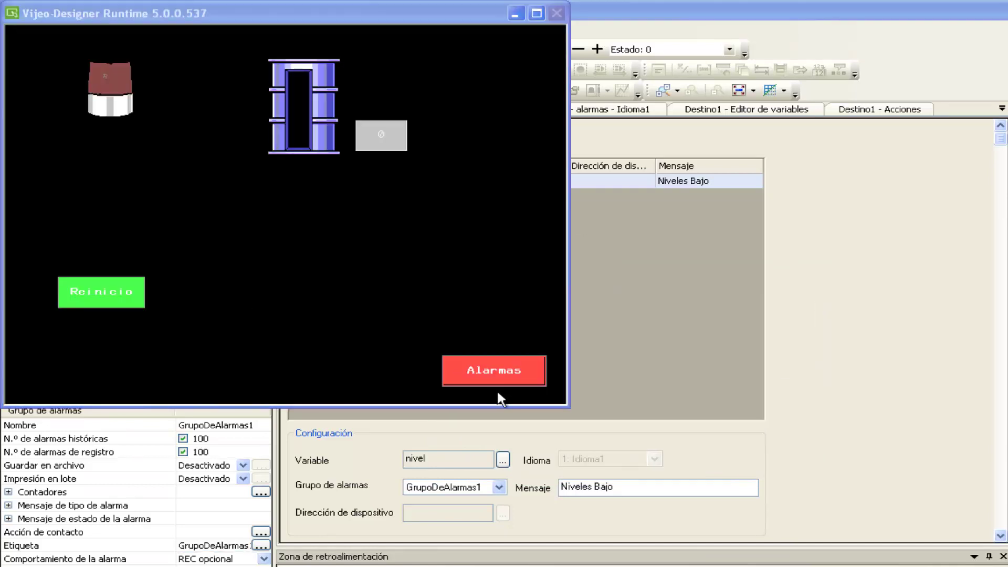
left_click(500, 377)
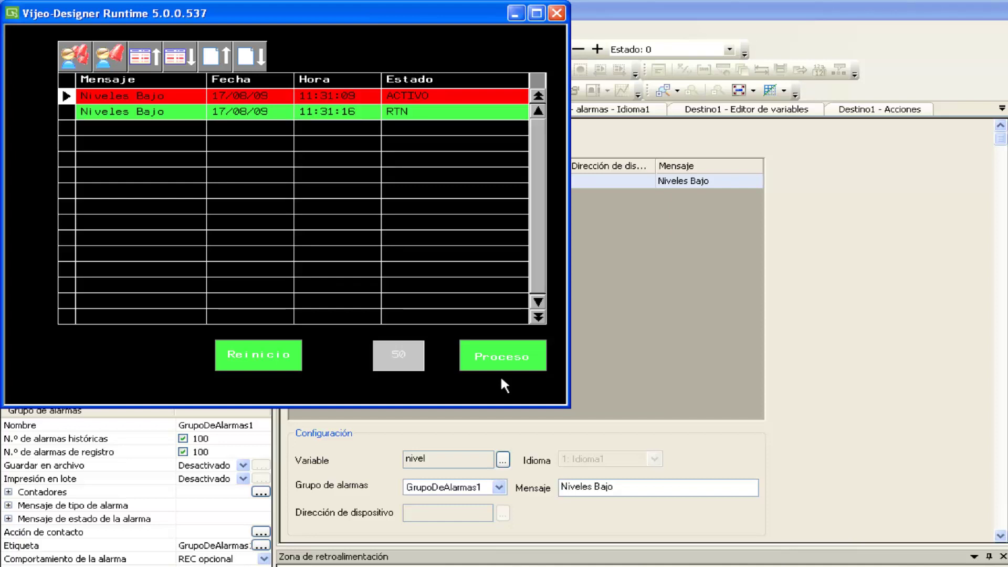
left_click(556, 13)
In the alarm properties of nivel, enable the Alto limit in place of Bajo and set it to 60
left_click(503, 460)
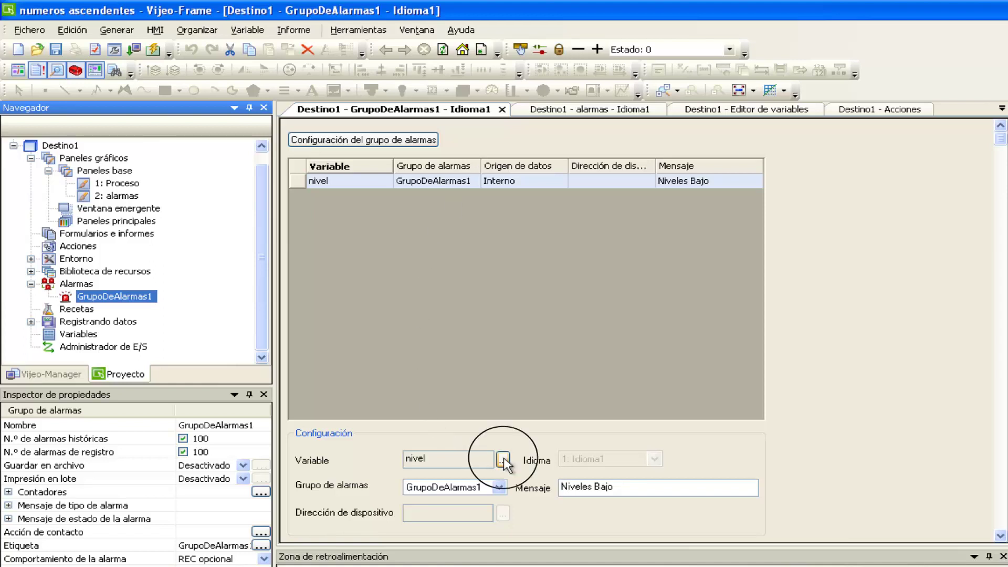
left_click(756, 233)
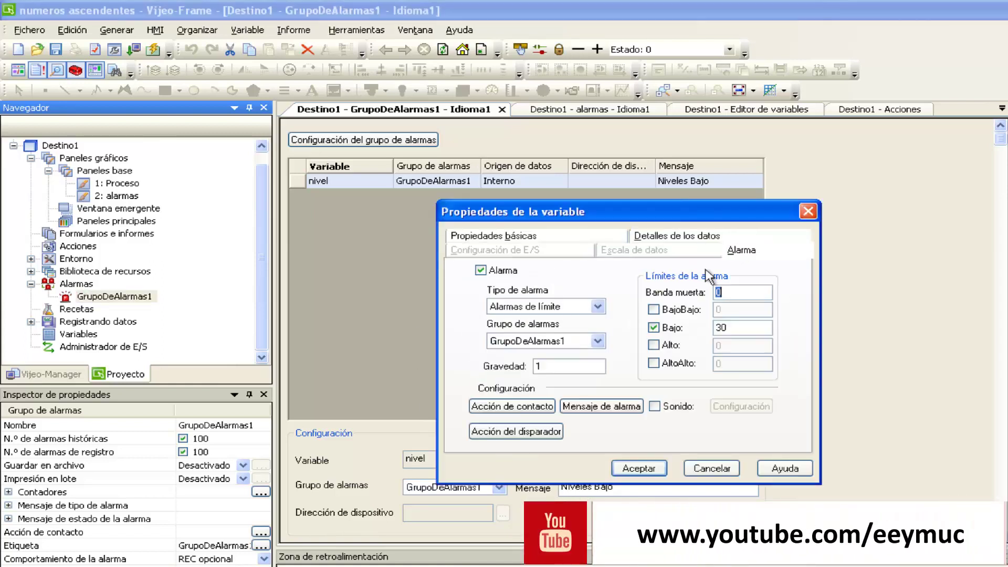
left_click(653, 346)
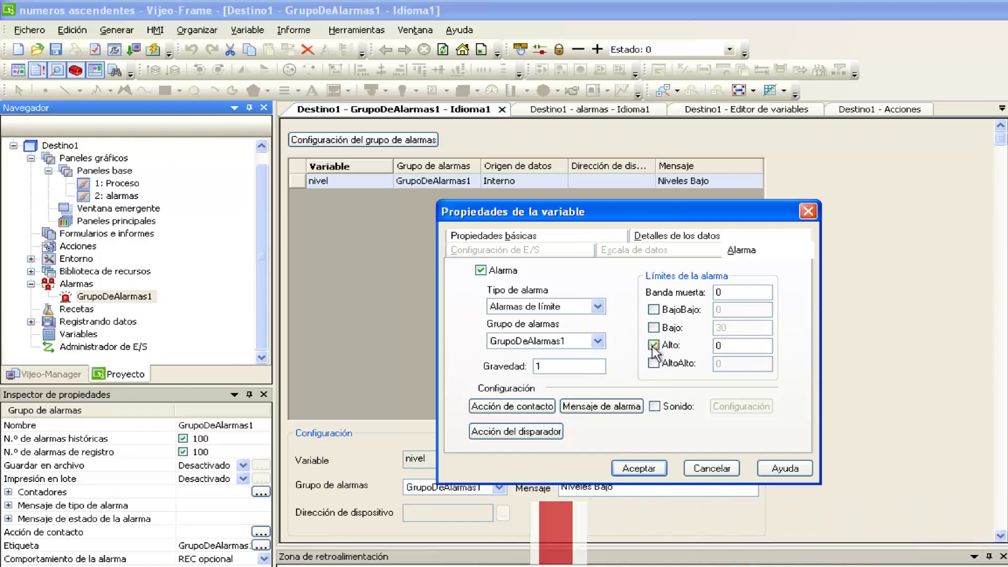
double_click(726, 347)
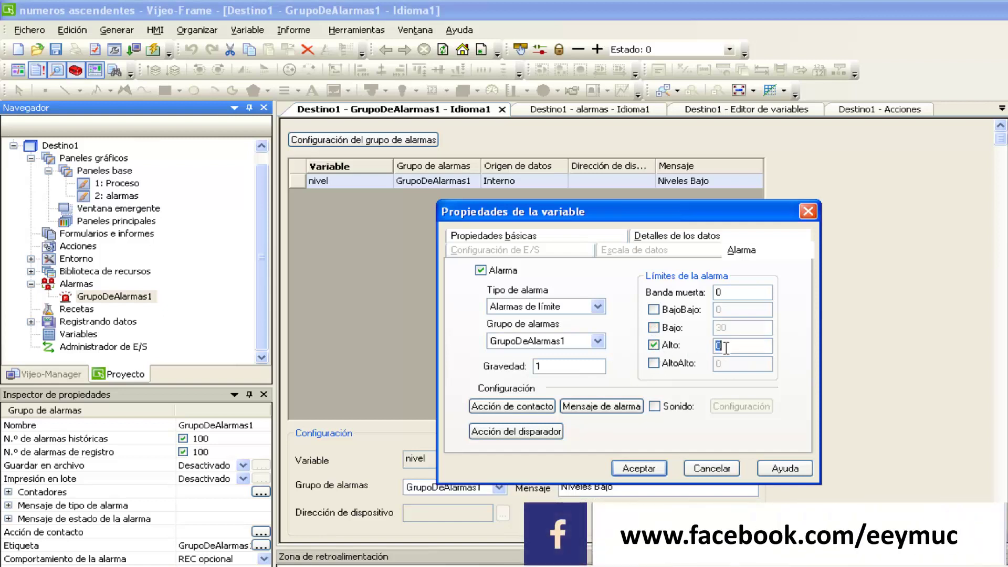
type("60")
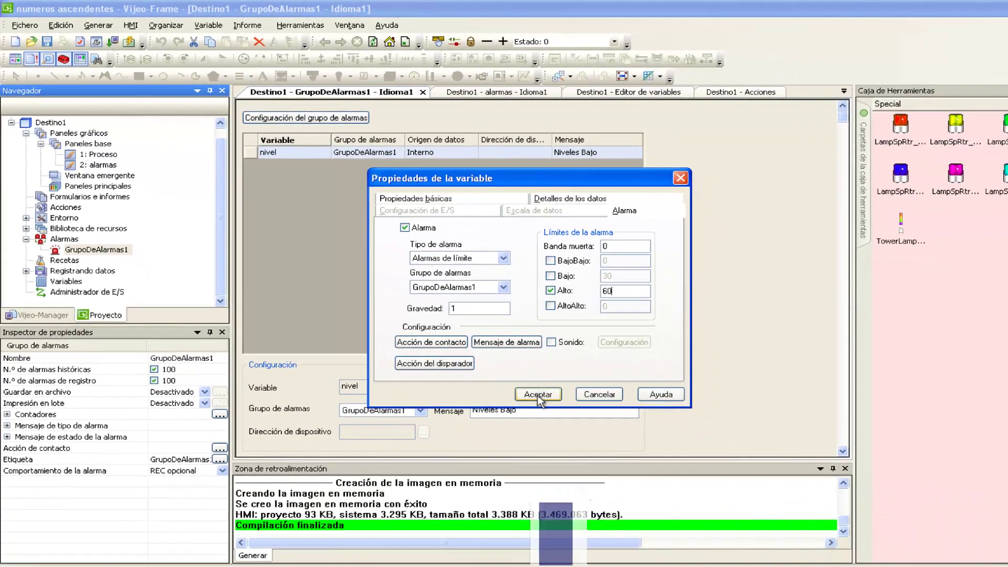
Apply the variable properties and change the alarm message of nivel to "Niveles Alto"
left_click(561, 412)
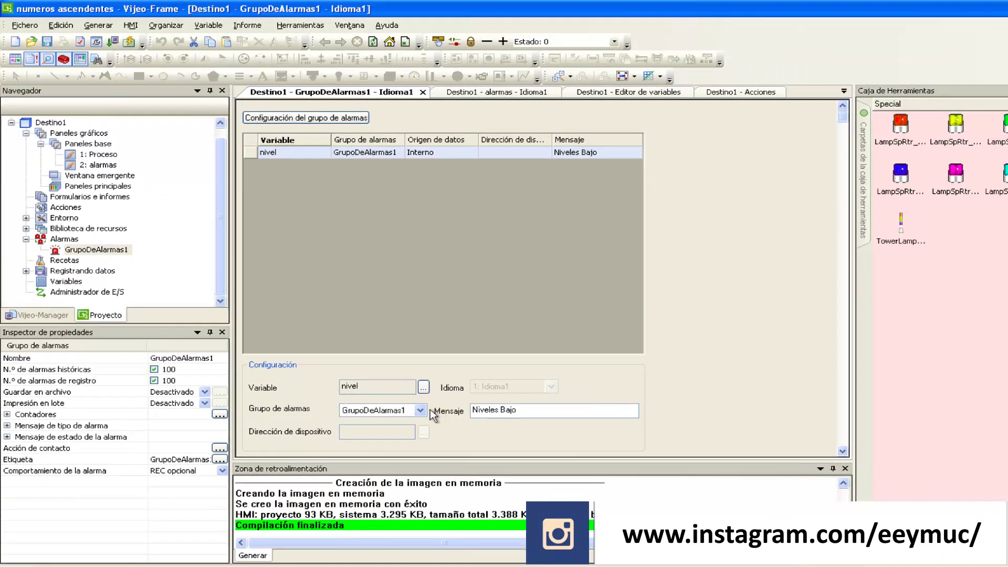
left_click(526, 410)
key("BackSpace")
key("BackSpace")
key("BackSpace")
key("BackSpace")
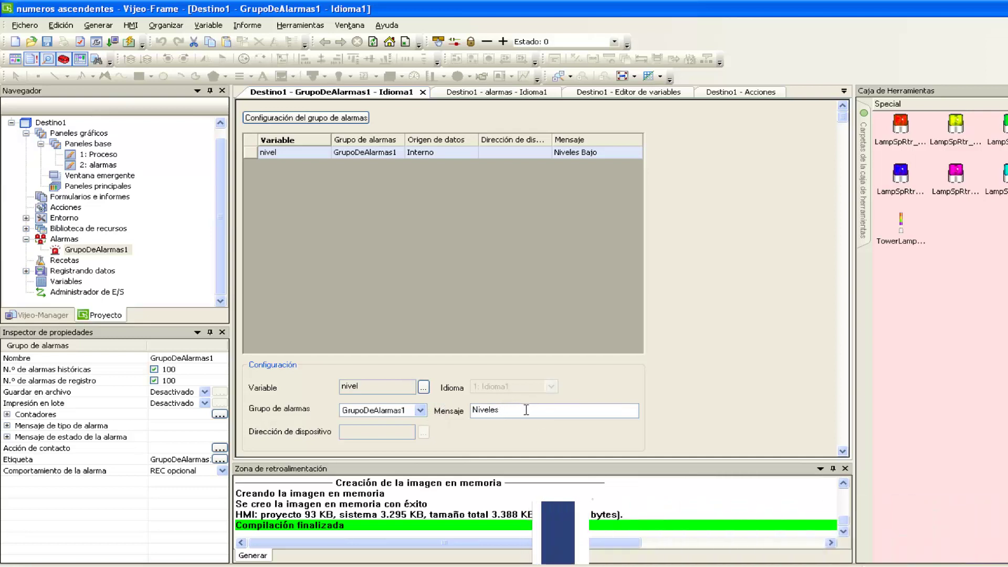
type("Alto")
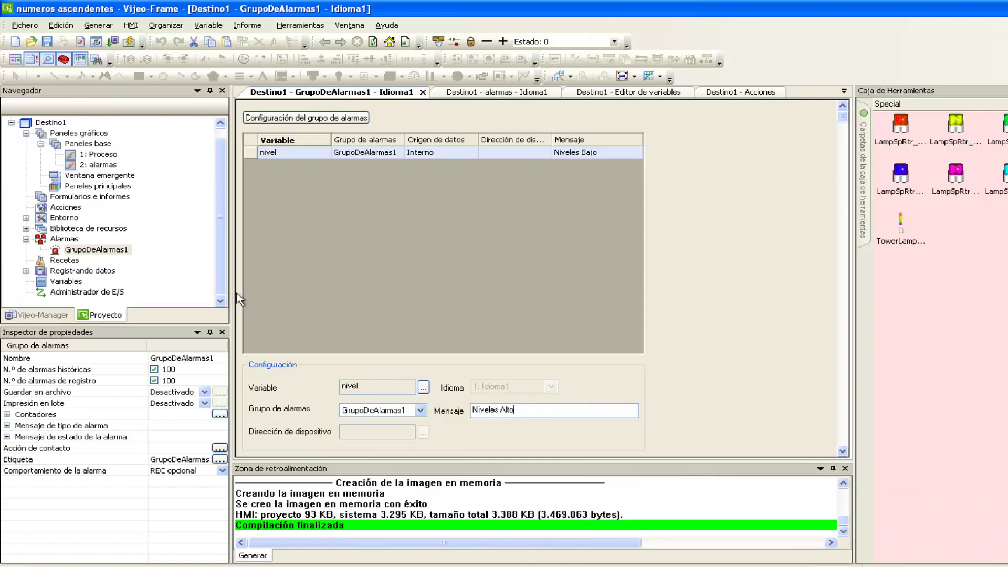
Run the simulation, check the alarm panel for the Niveles Alto alarm, and close the simulation
left_click(128, 42)
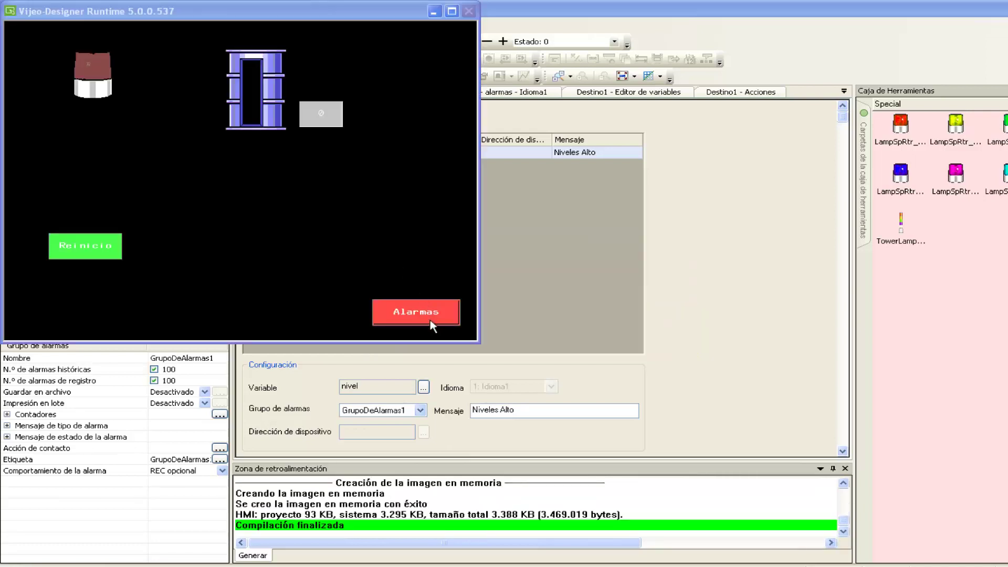
left_click(430, 320)
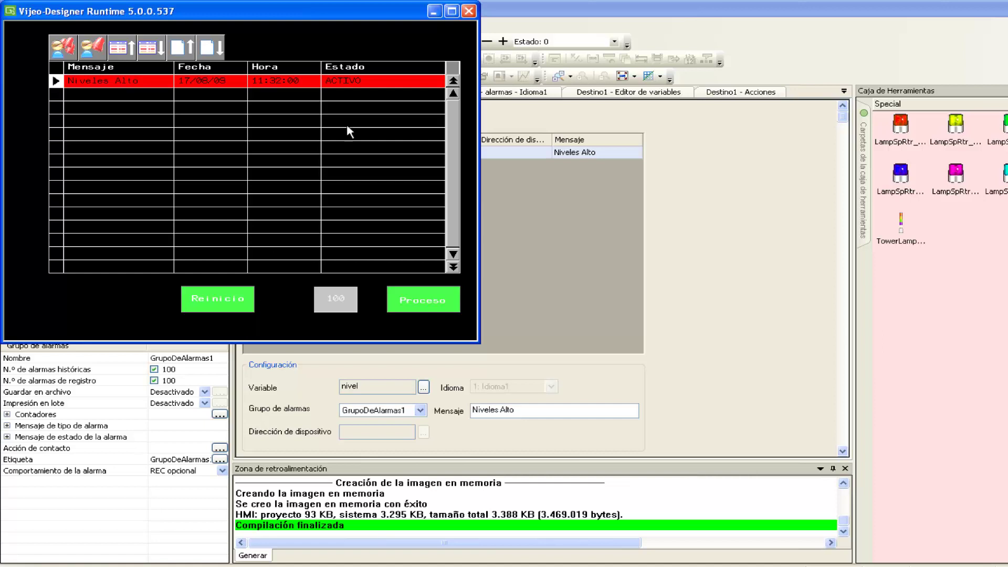
left_click(469, 11)
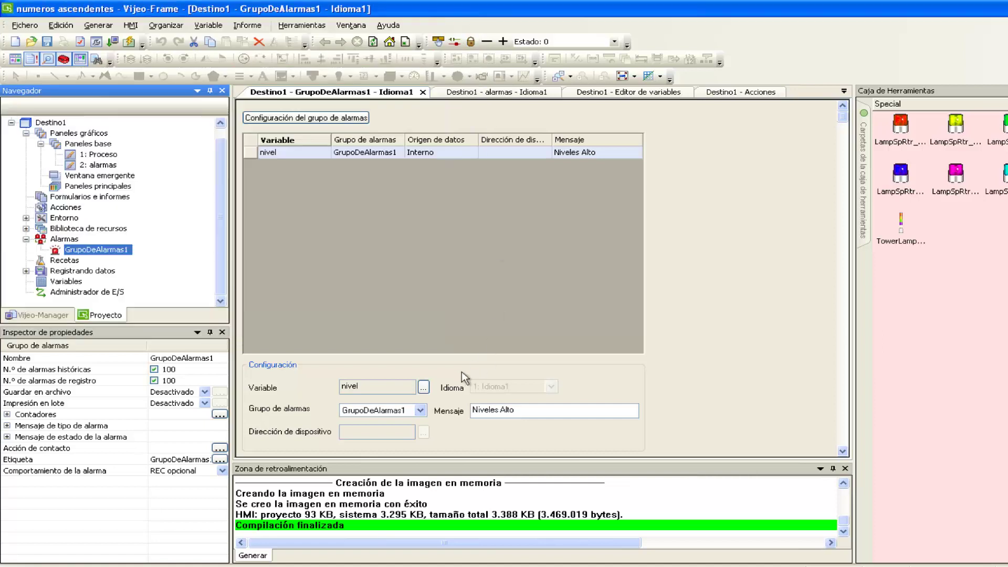
In the alarm properties of nivel, disable the Alto limit and enable the AltoAlto limit with a value of 80
left_click(424, 387)
left_click(625, 210)
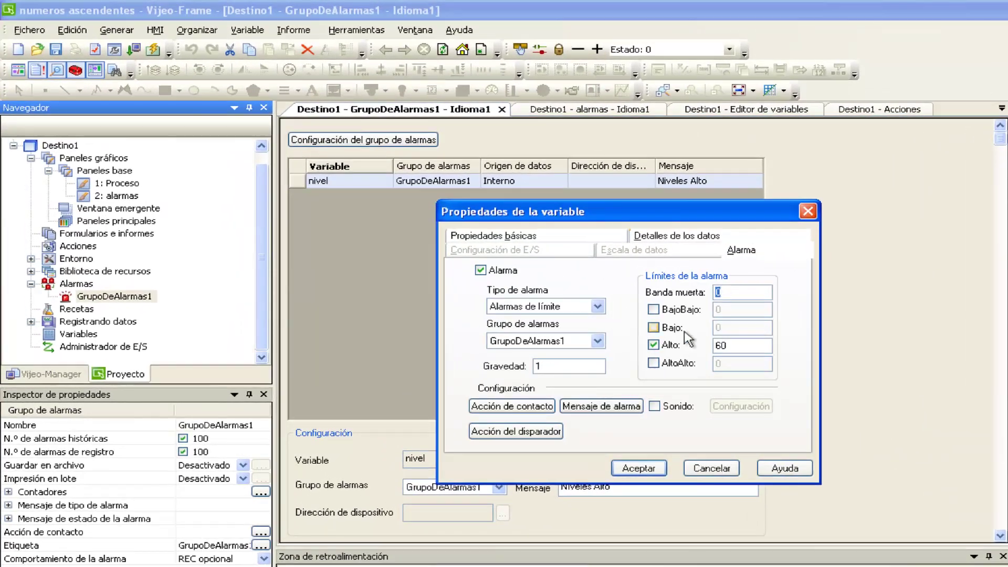
left_click(653, 345)
left_click(654, 363)
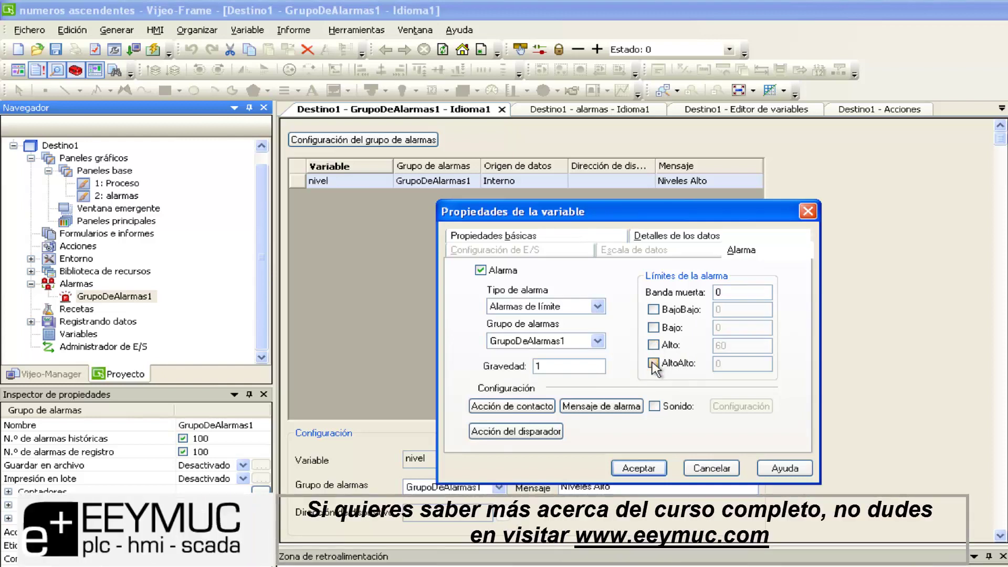
double_click(735, 364)
type("80")
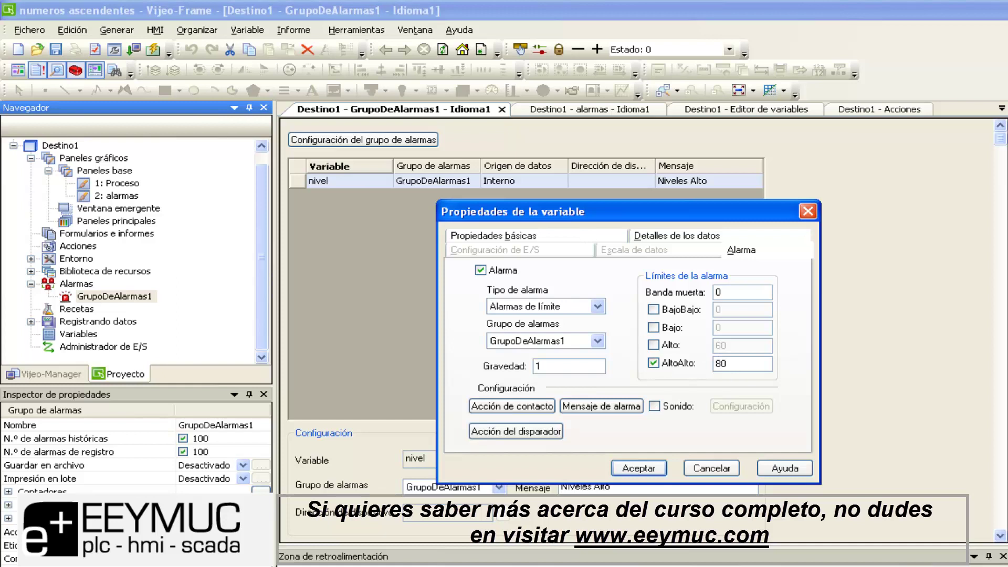
Extend the alarm message of nivel to "Niveles Alto Alto" and apply the variable properties
left_click(607, 409)
left_click(605, 336)
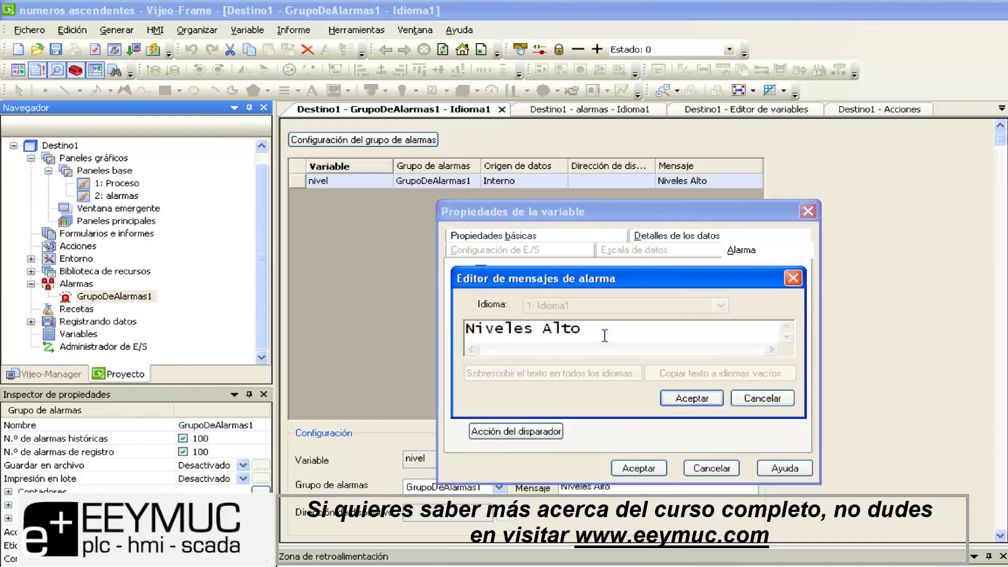
type("Alto")
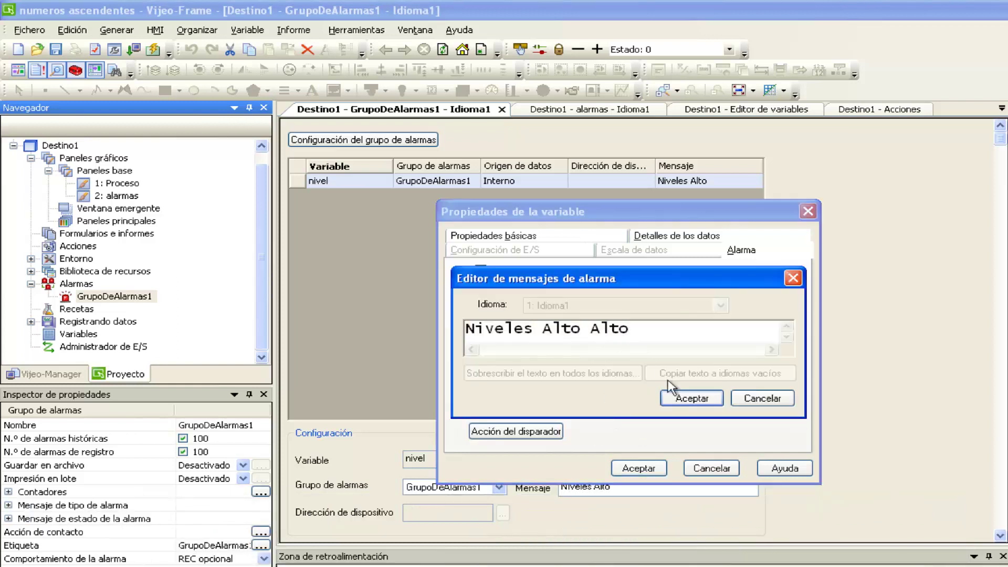
left_click(680, 395)
left_click(660, 469)
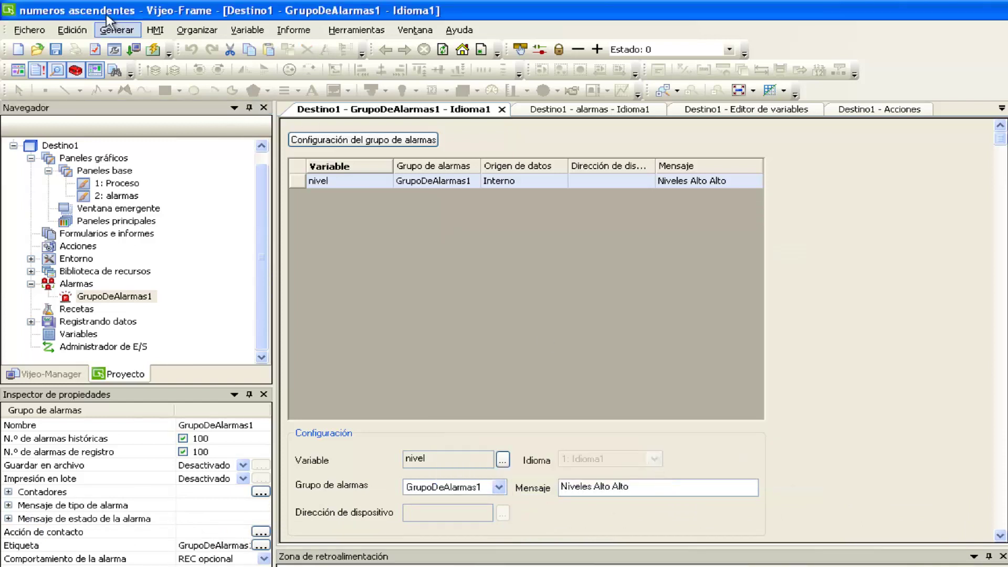
Run the simulation and check the alarm panel for the Niveles Alto Alto alarm
left_click(95, 50)
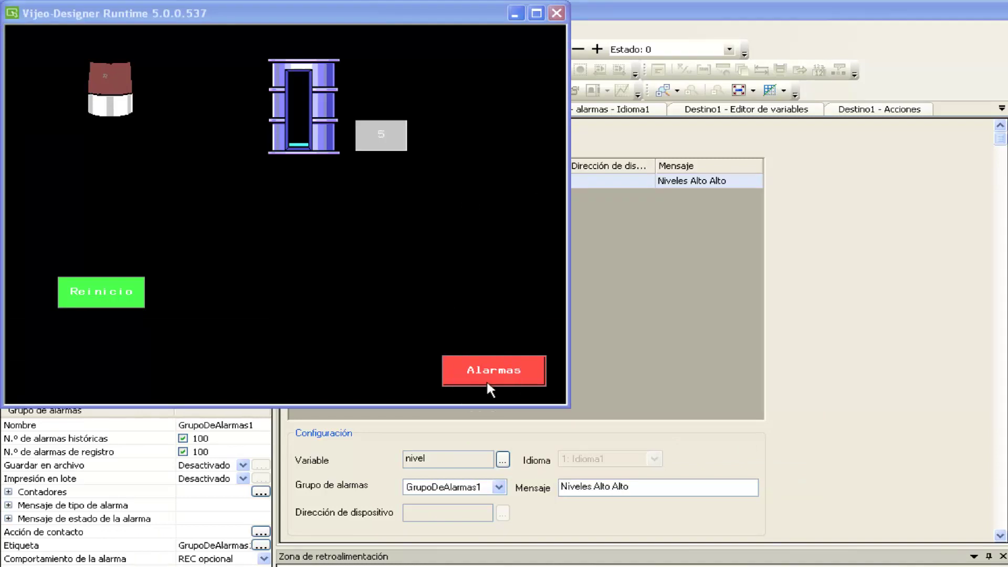
left_click(488, 380)
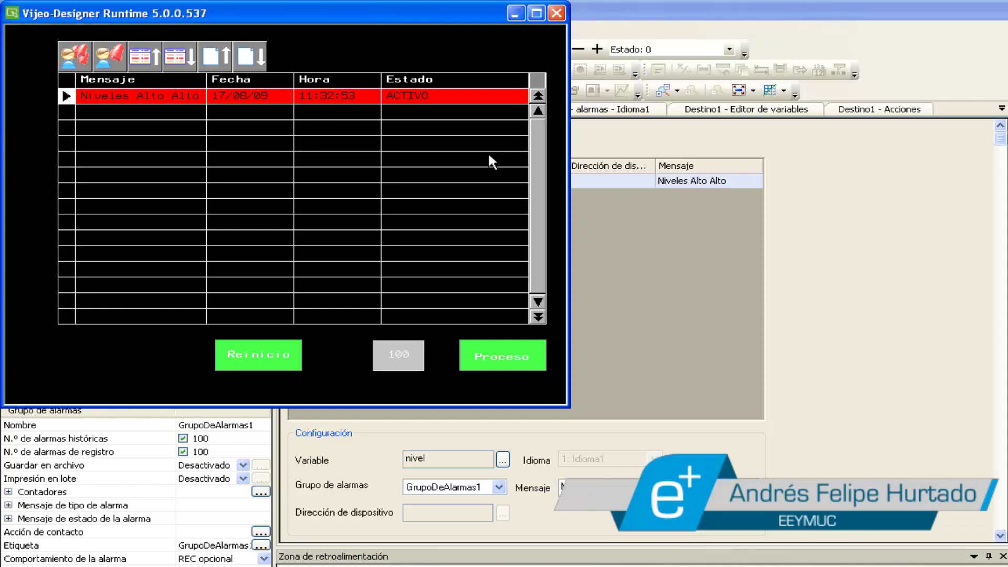
mouse_move(559, 10)
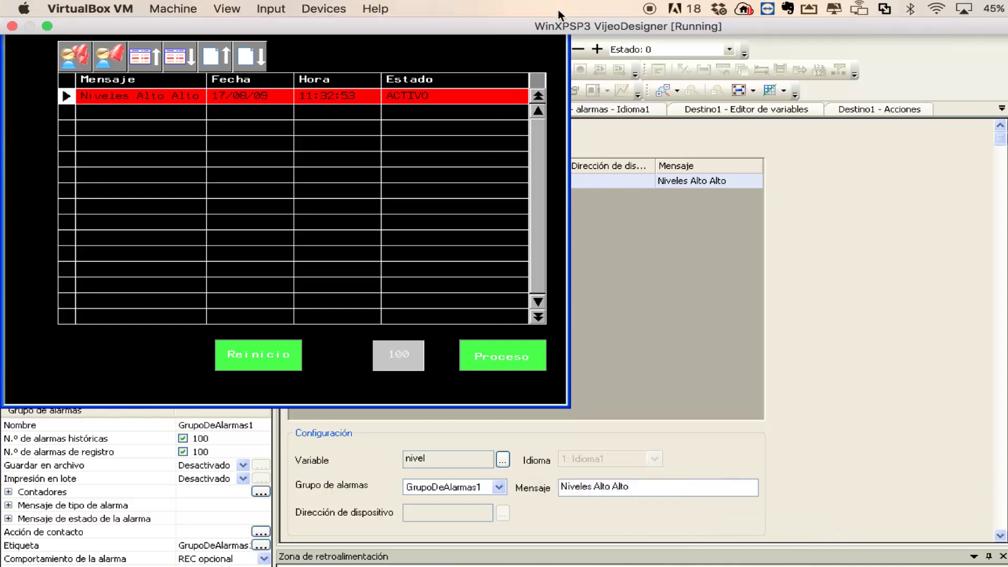